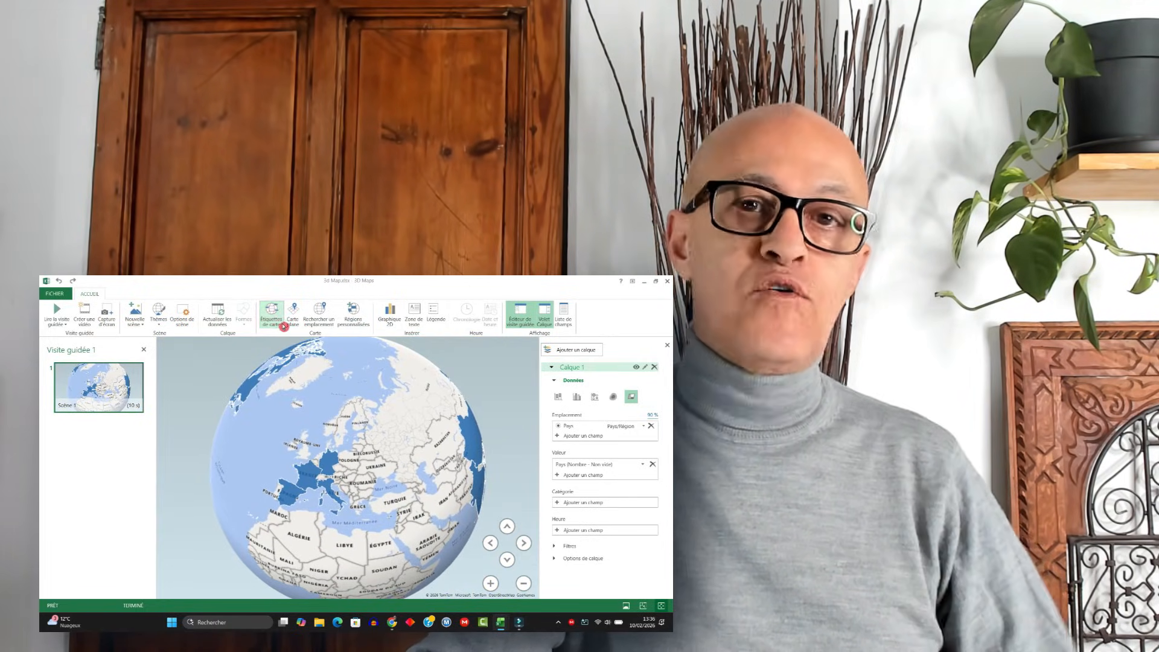
Start a map annotation on the shaded region for France and give it the custom title "France"
right_click(311, 470)
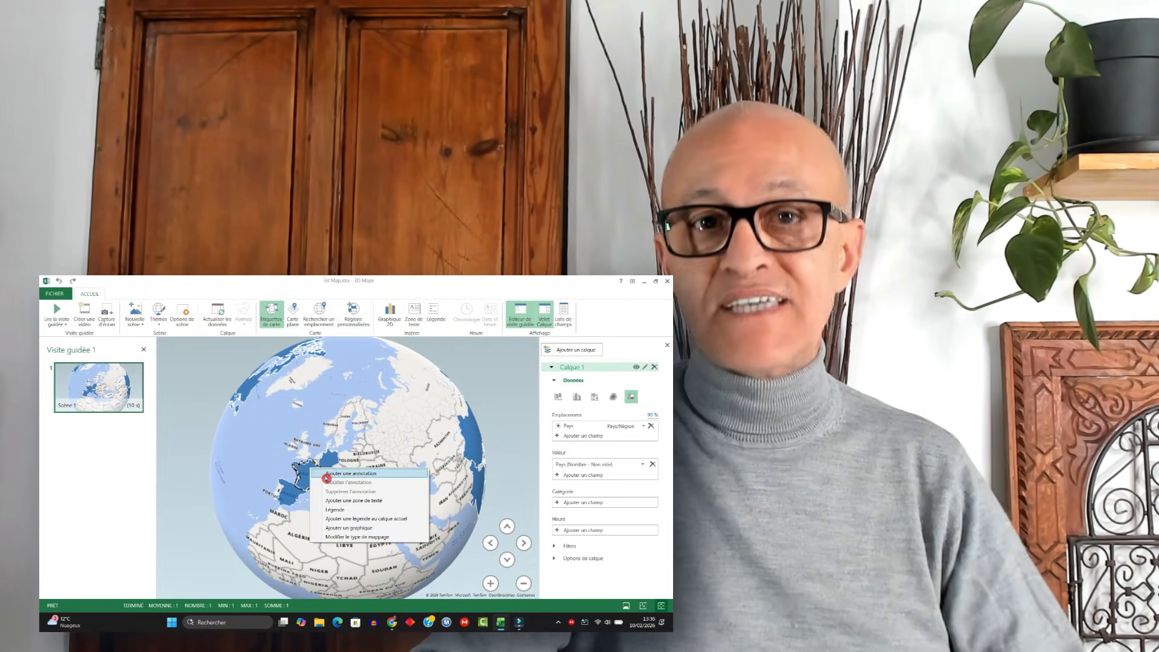
click(338, 473)
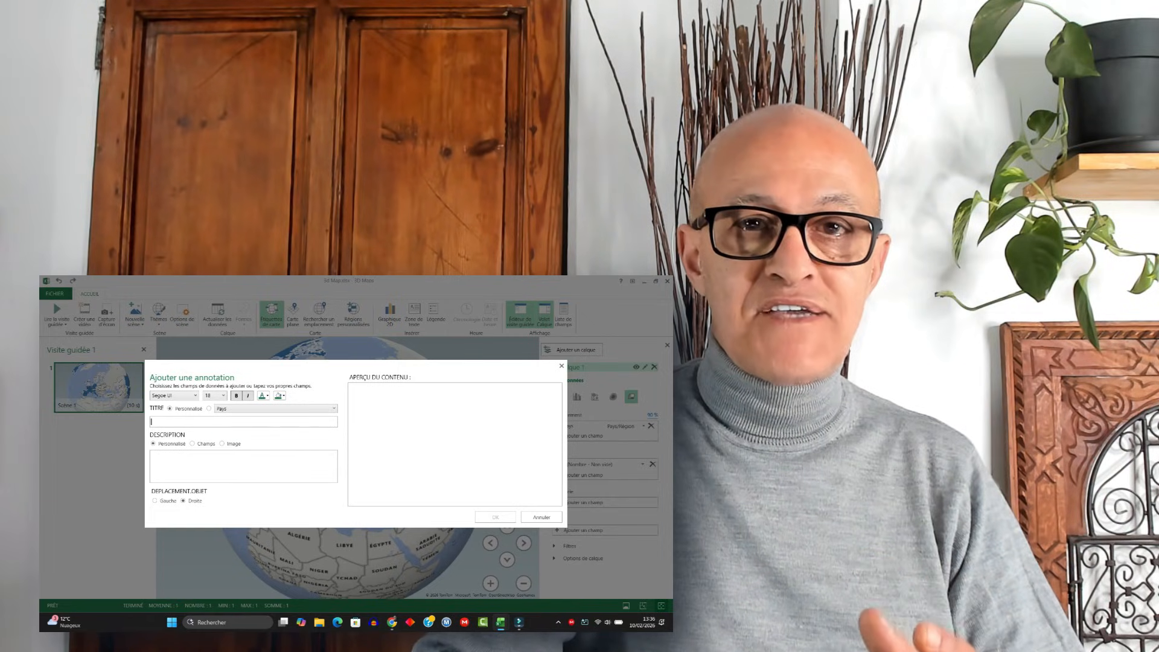
text(f)
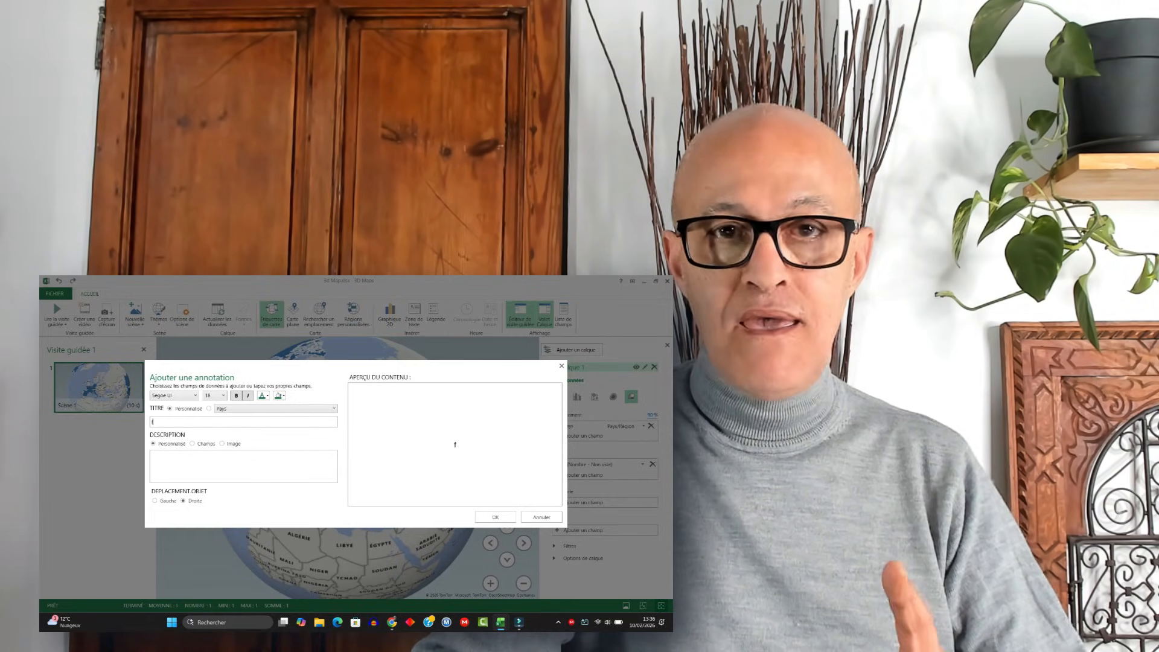
text(a)
key(BackSpace)
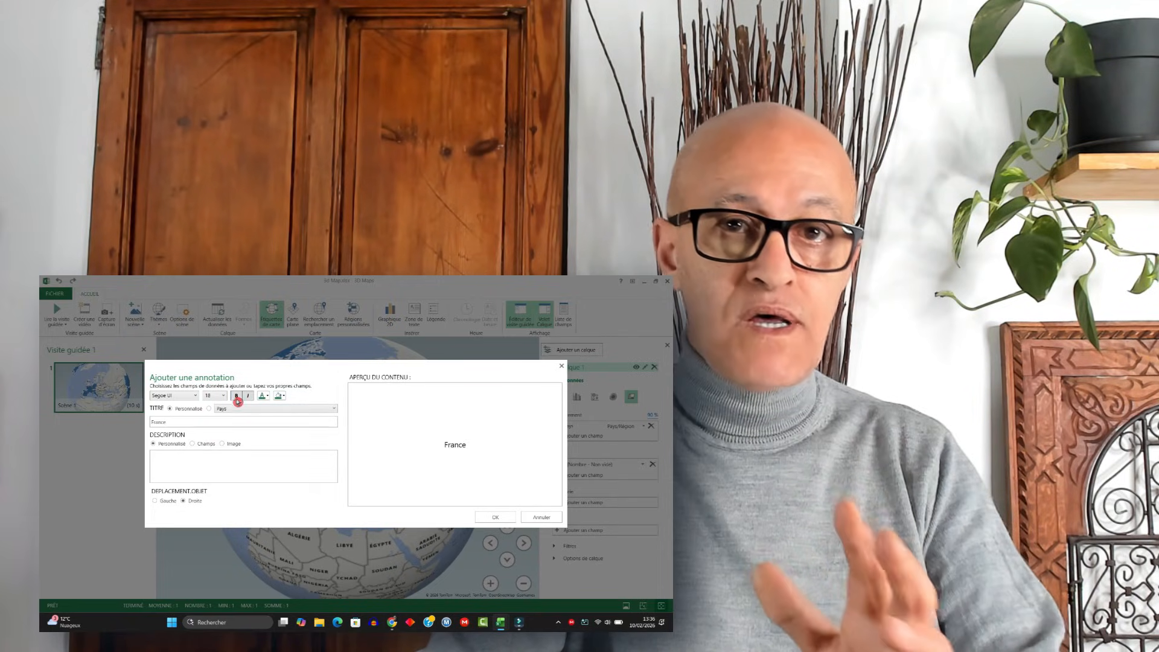
Give the France annotation a green fill, place it on the left of its object and add it to the globe
click(283, 396)
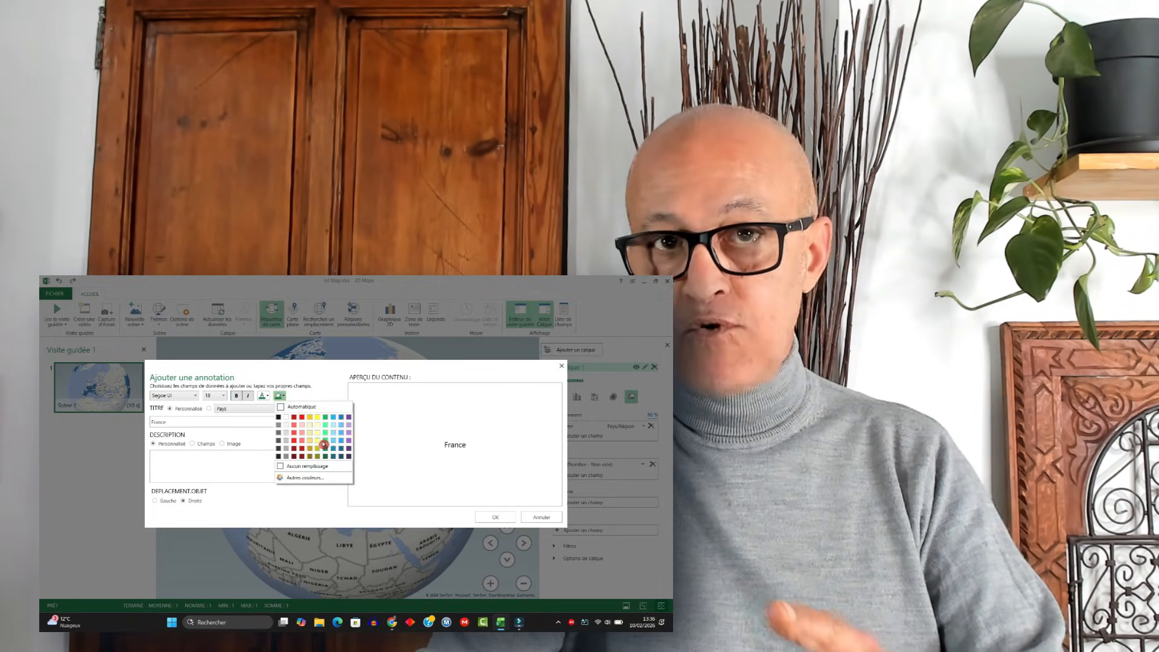
click(326, 440)
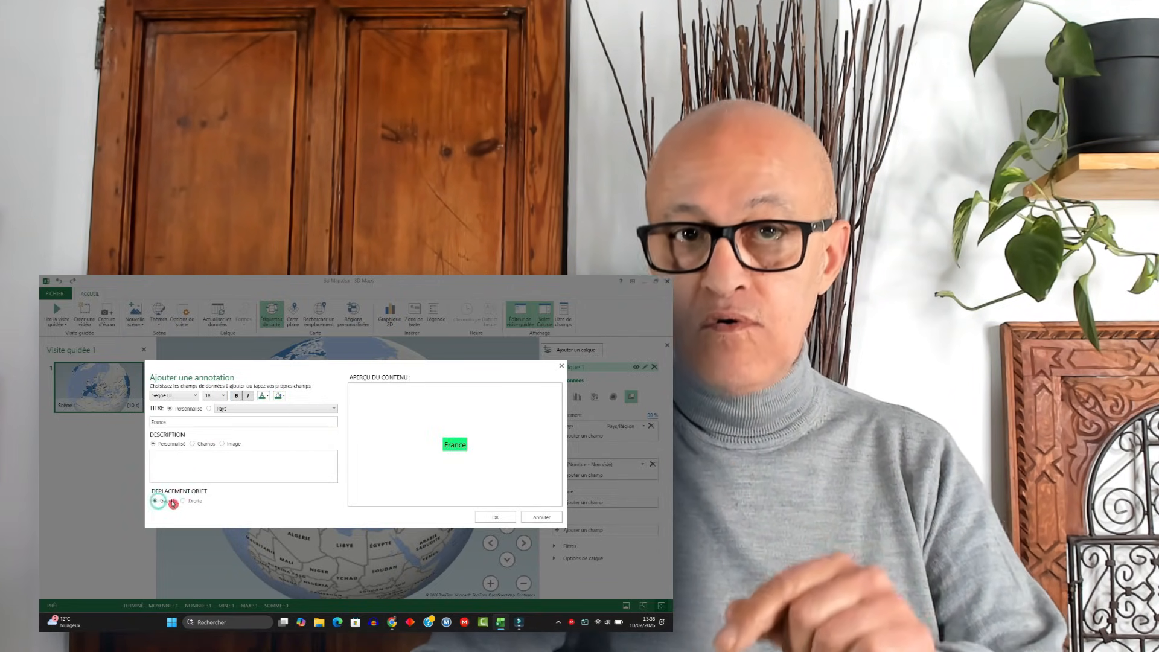
click(496, 517)
mouse_move(297, 481)
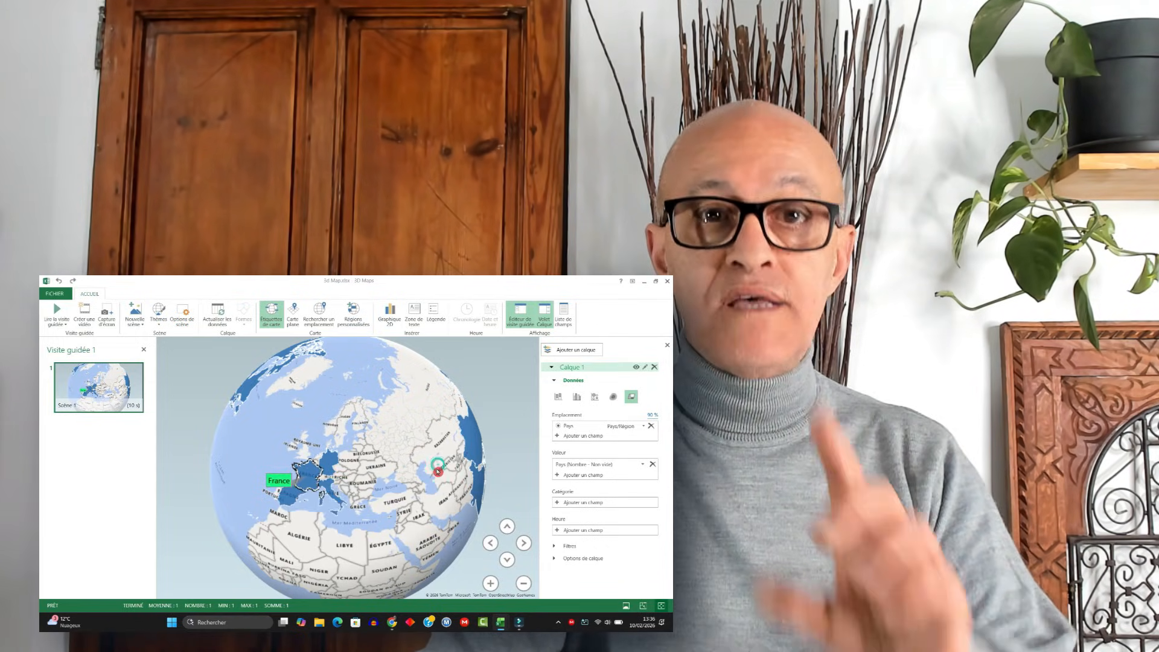
drag(438, 467, 311, 440)
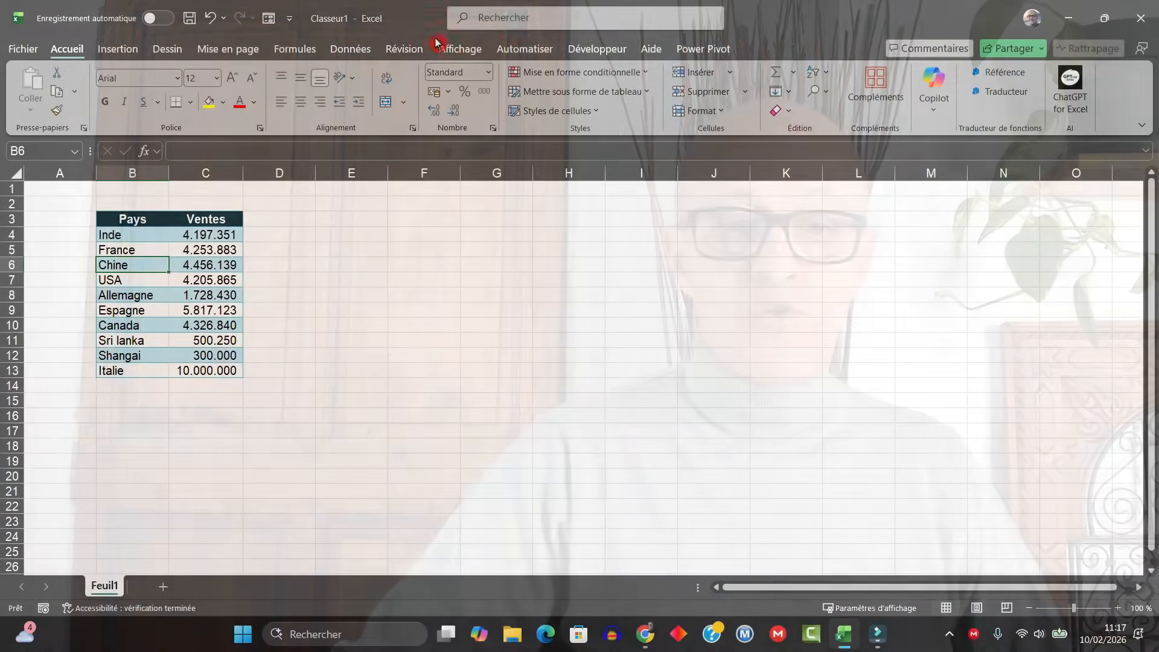
Find the 3D Maps command through search, launch it on the Pays and Ventes table with a new tour, and close it
click(505, 20)
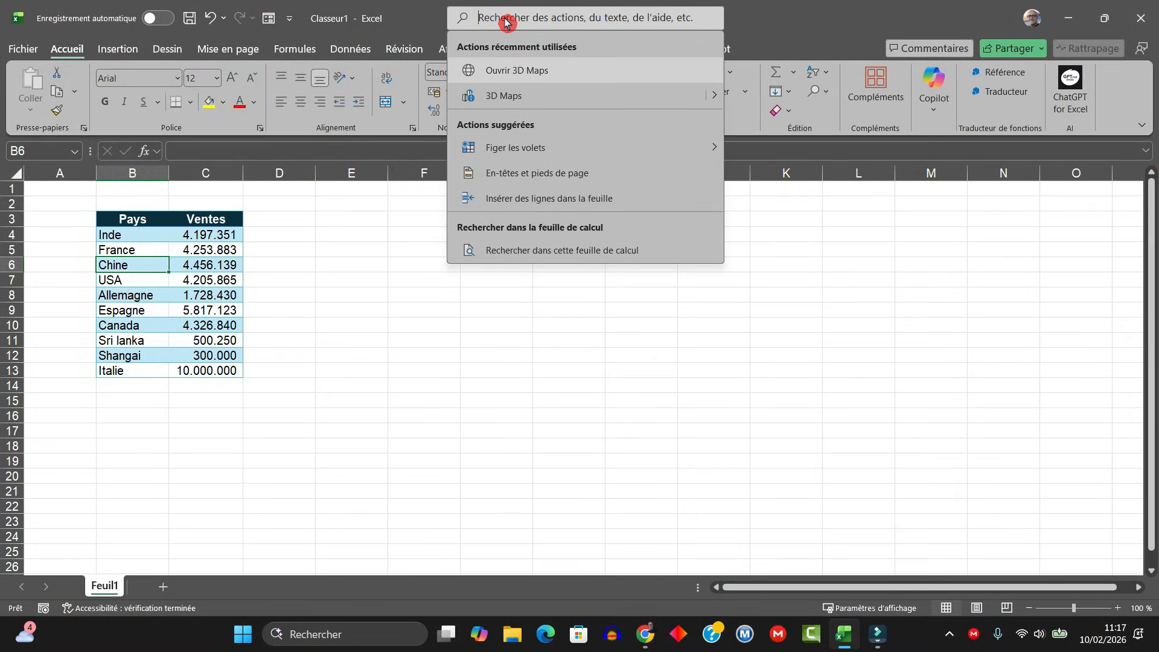
text(3)
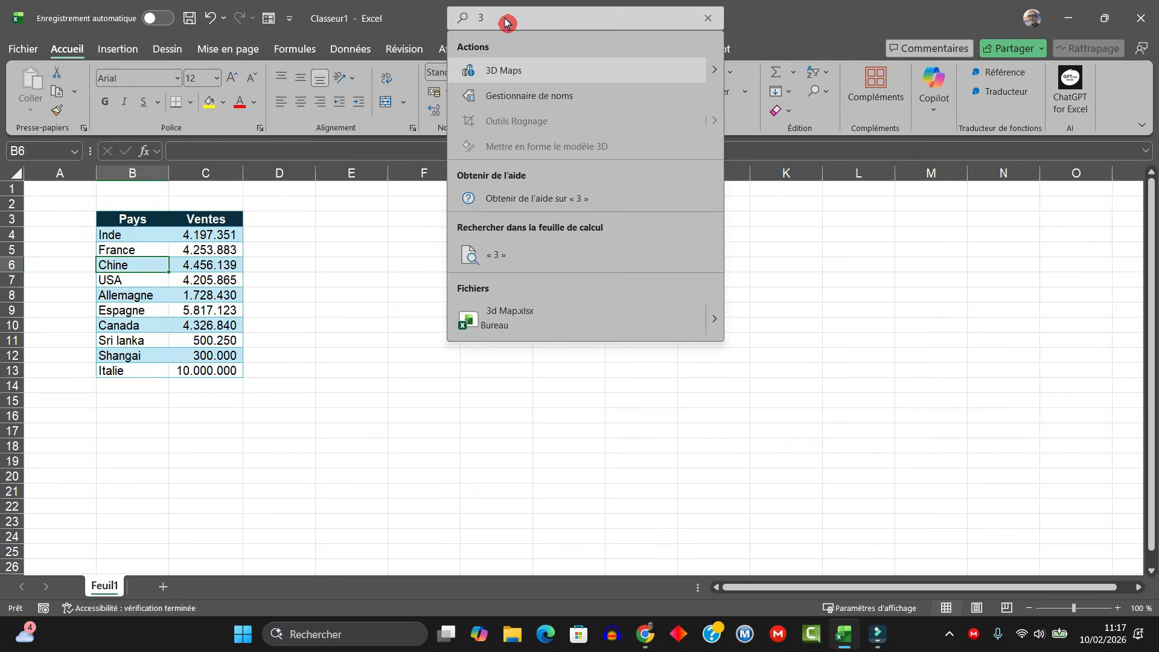
mouse_move(546, 74)
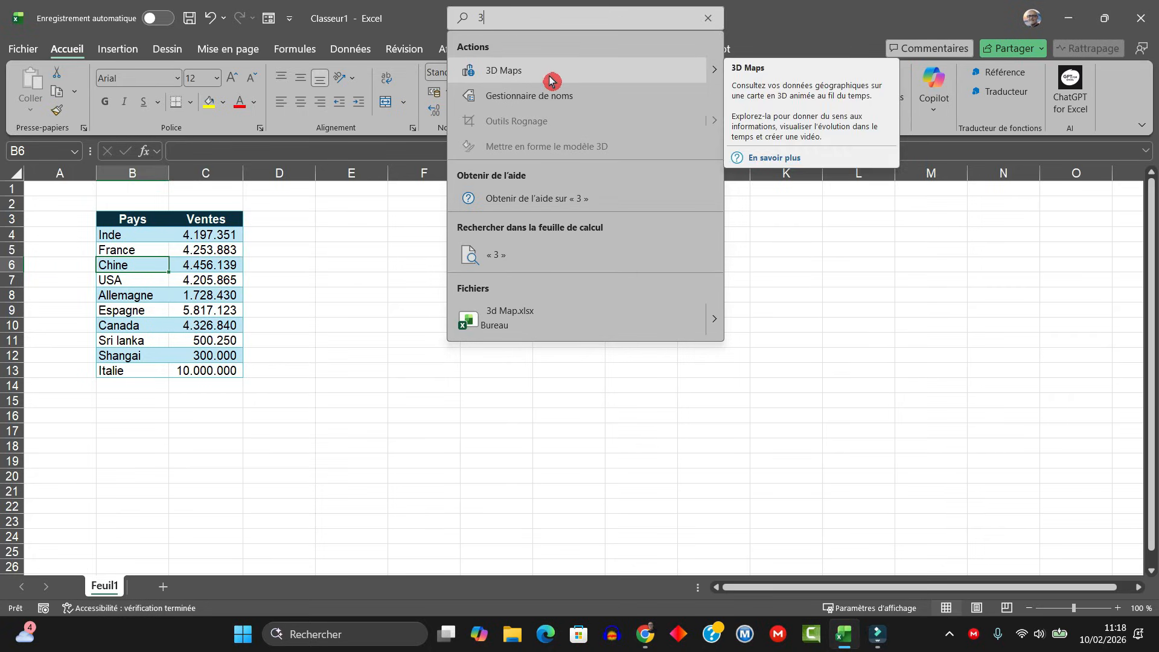
click(715, 73)
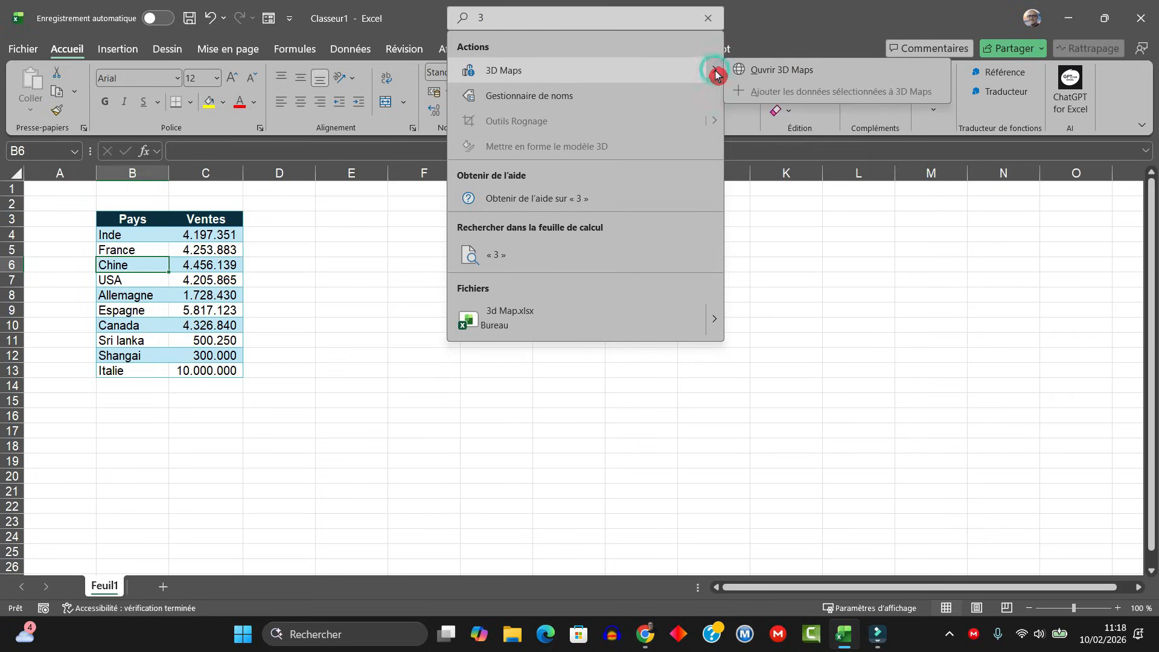
click(764, 80)
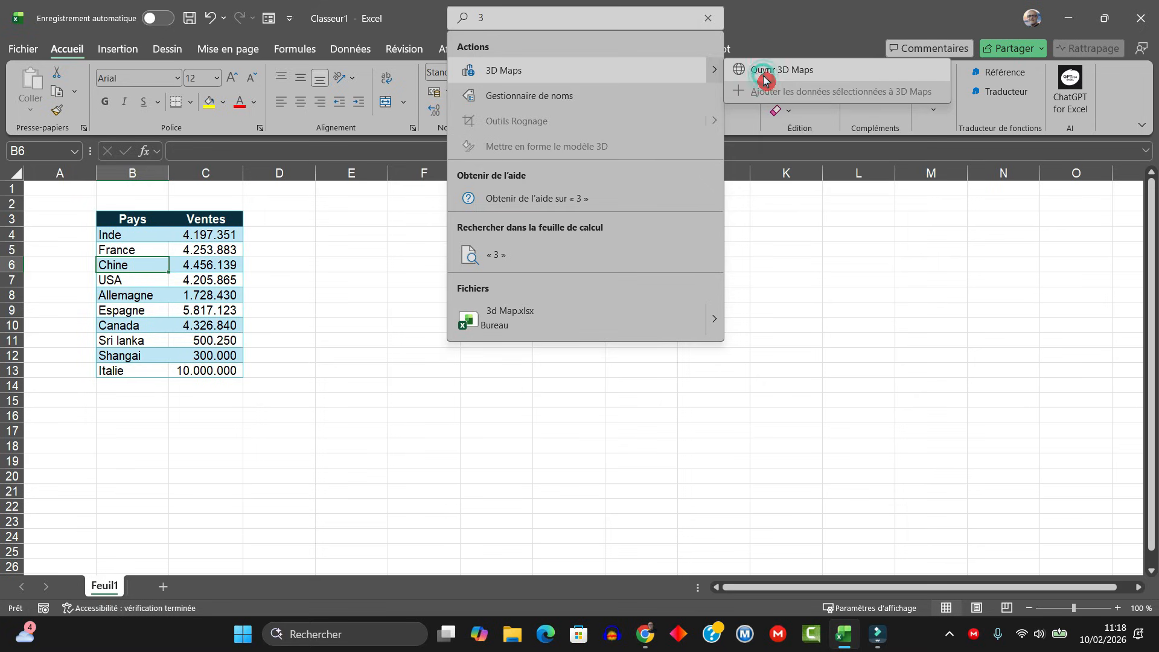
click(578, 221)
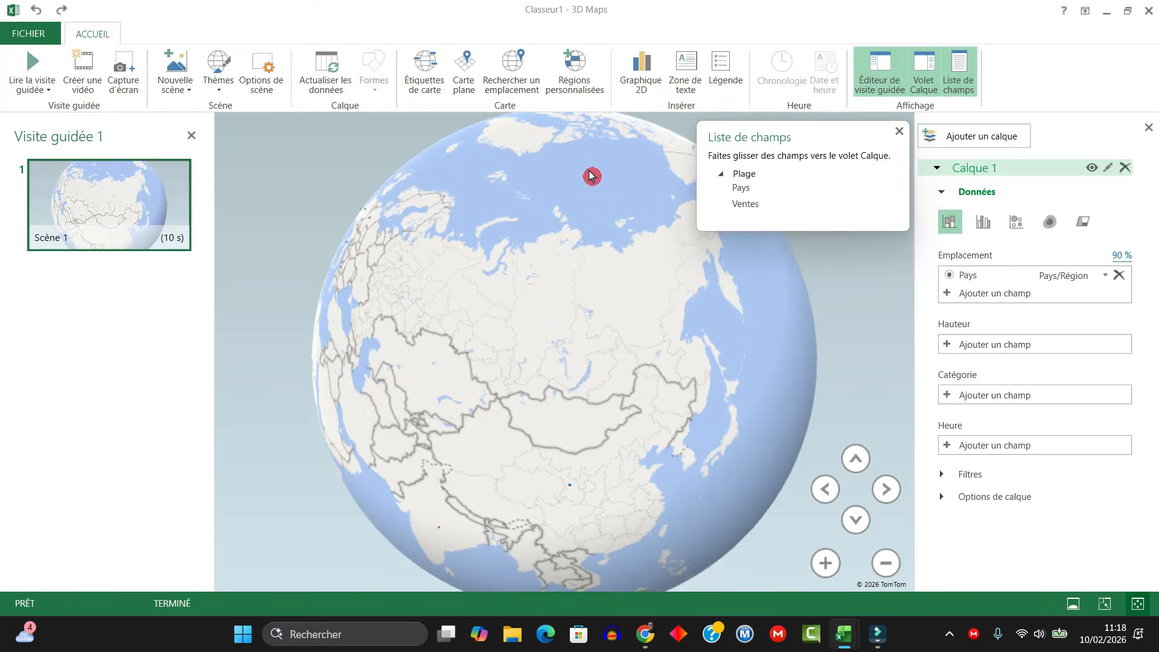
click(1148, 13)
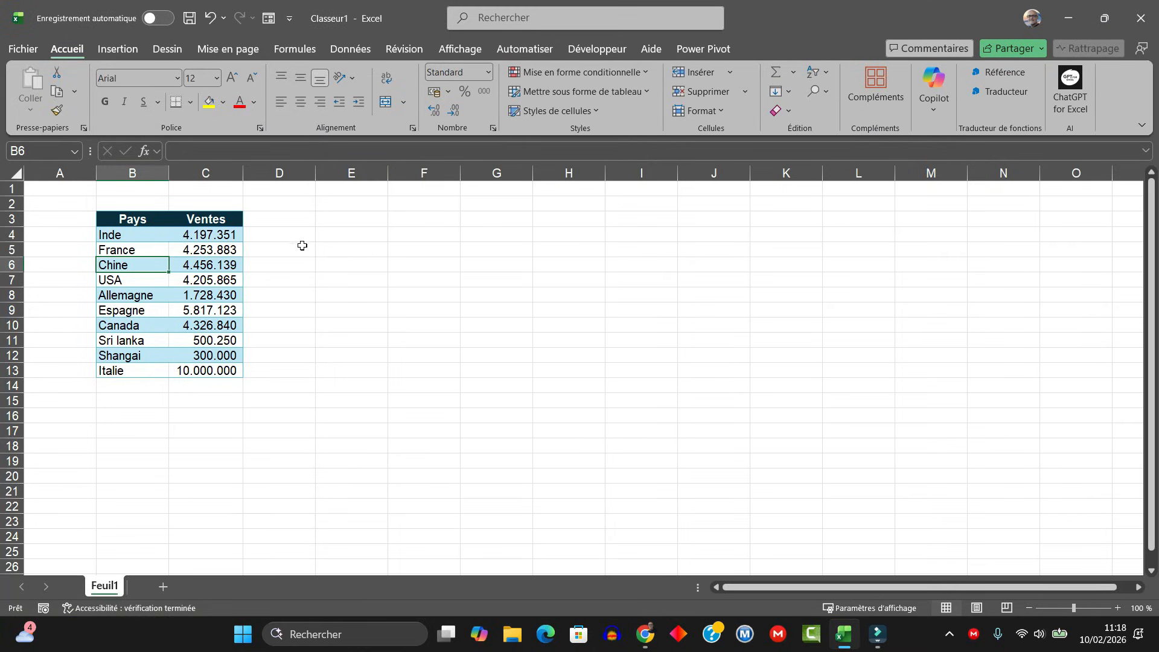
Review the complete command list in the ribbon customization options for 3D Maps, and leave without changing the ribbon
click(27, 53)
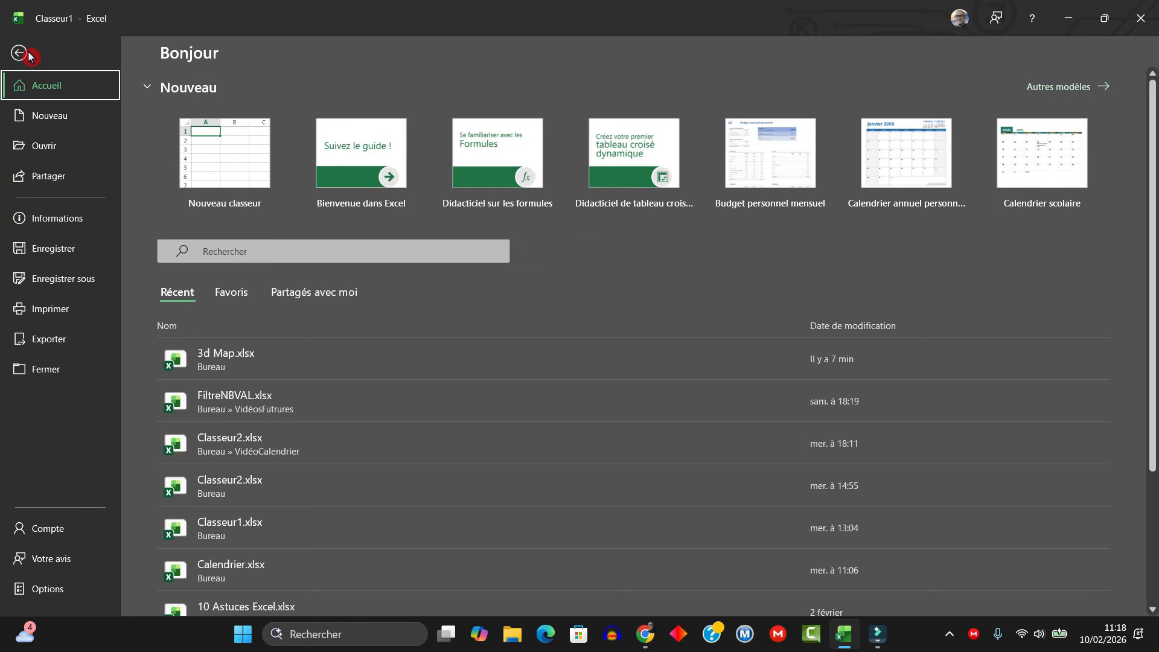
click(47, 583)
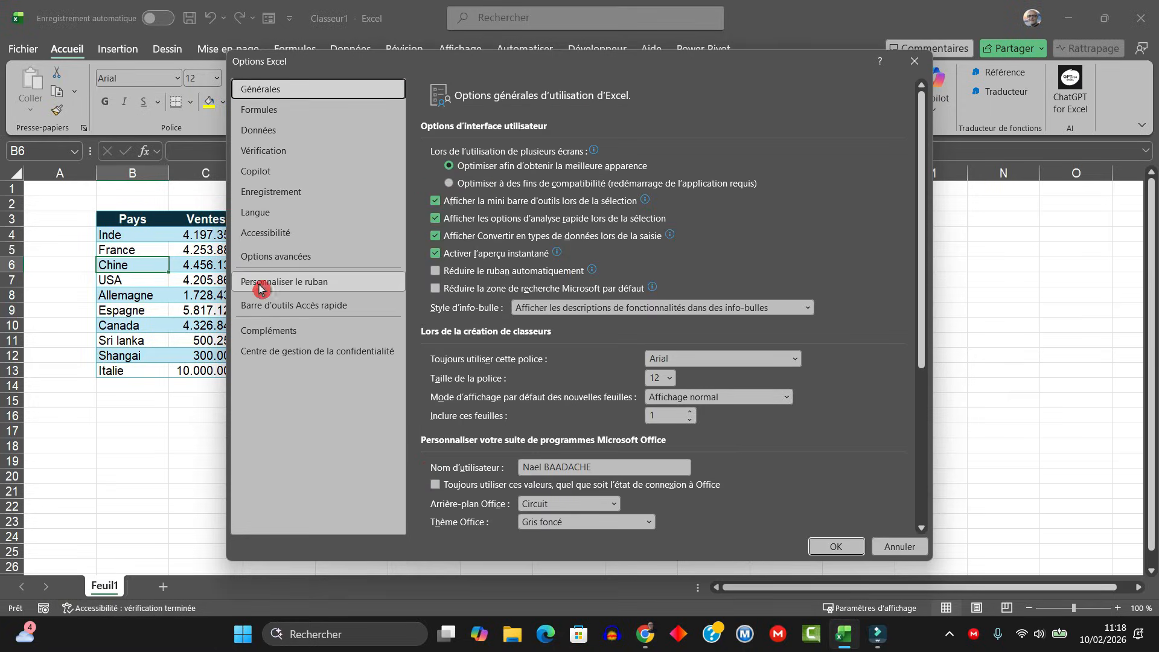
click(268, 286)
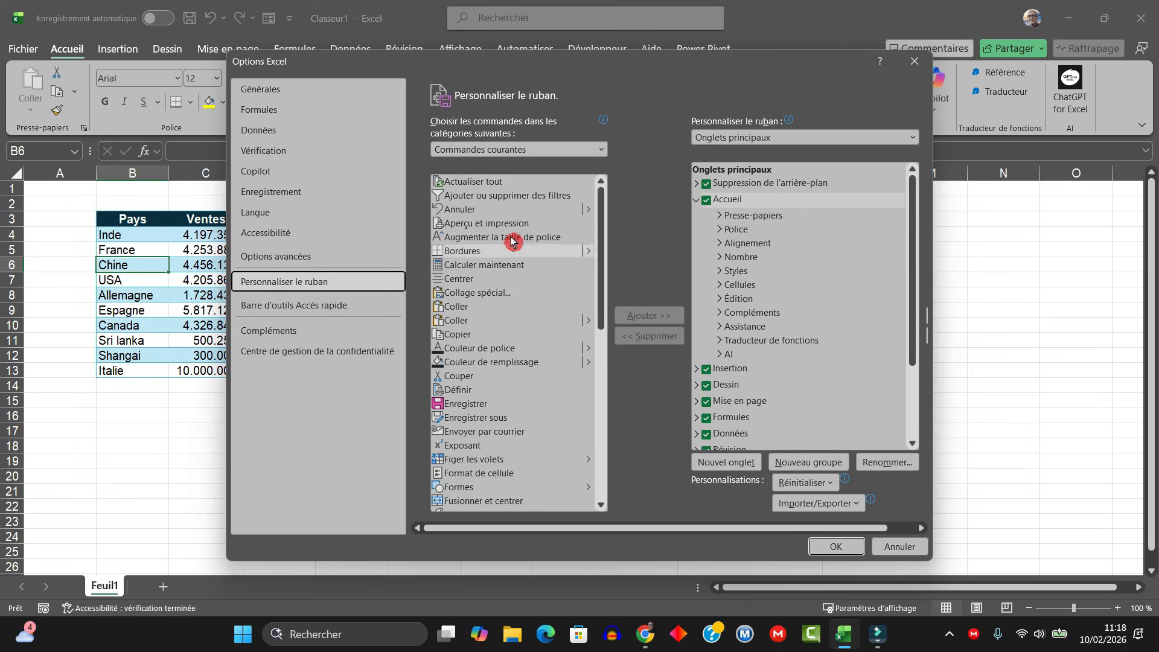
click(541, 151)
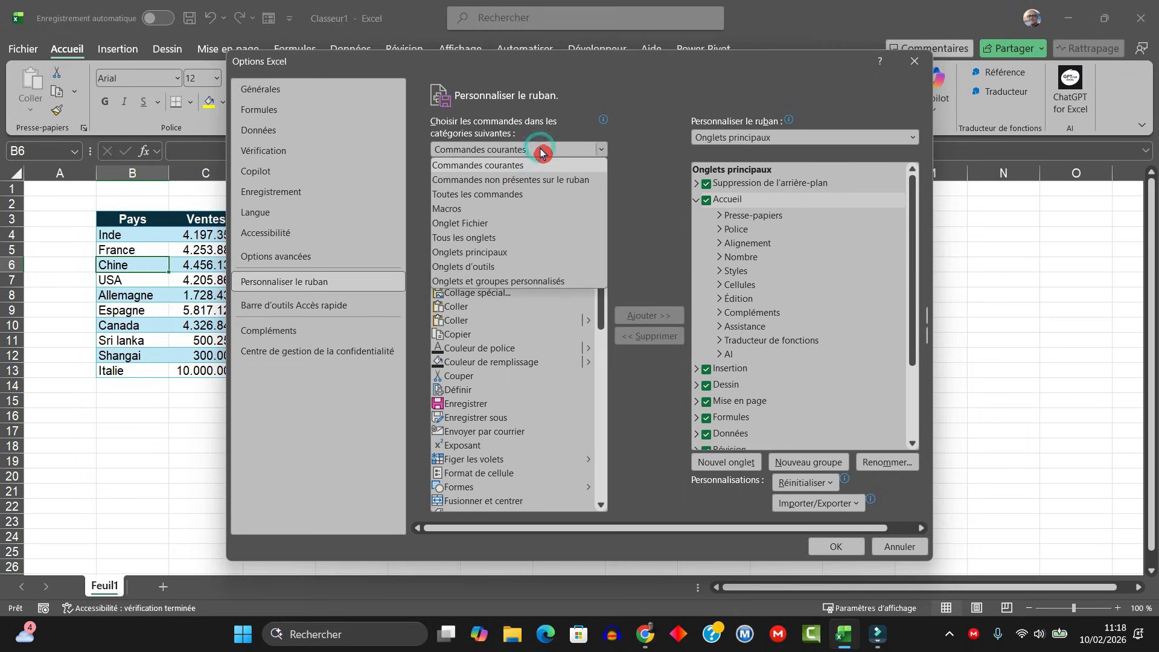
click(491, 194)
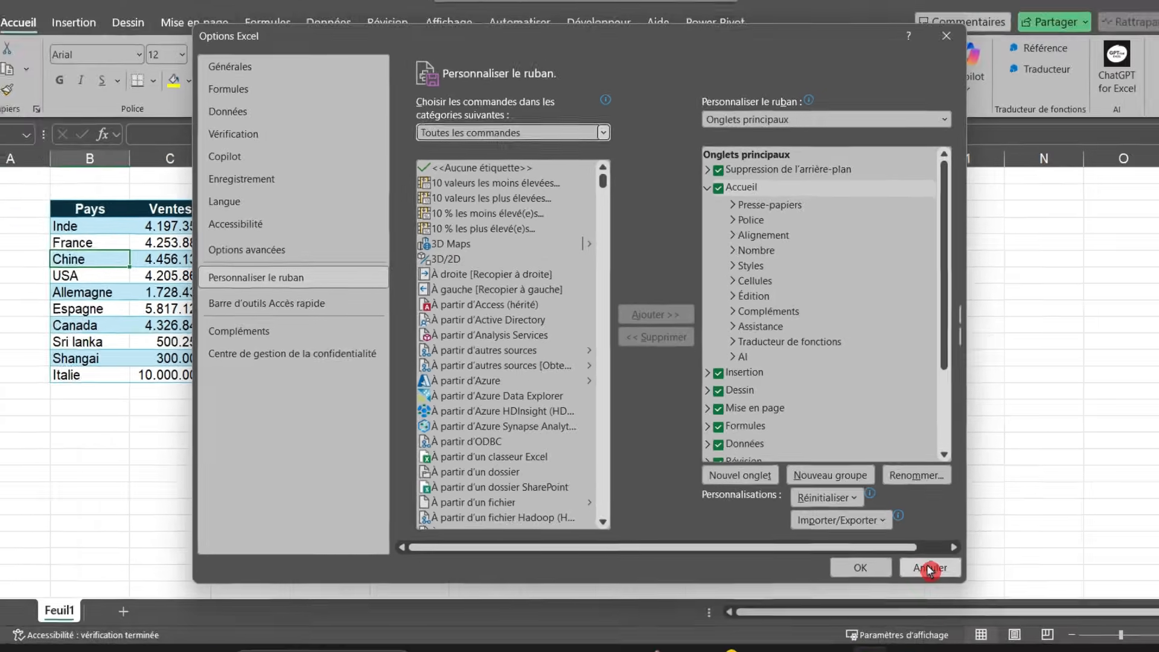
click(1018, 627)
click(424, 370)
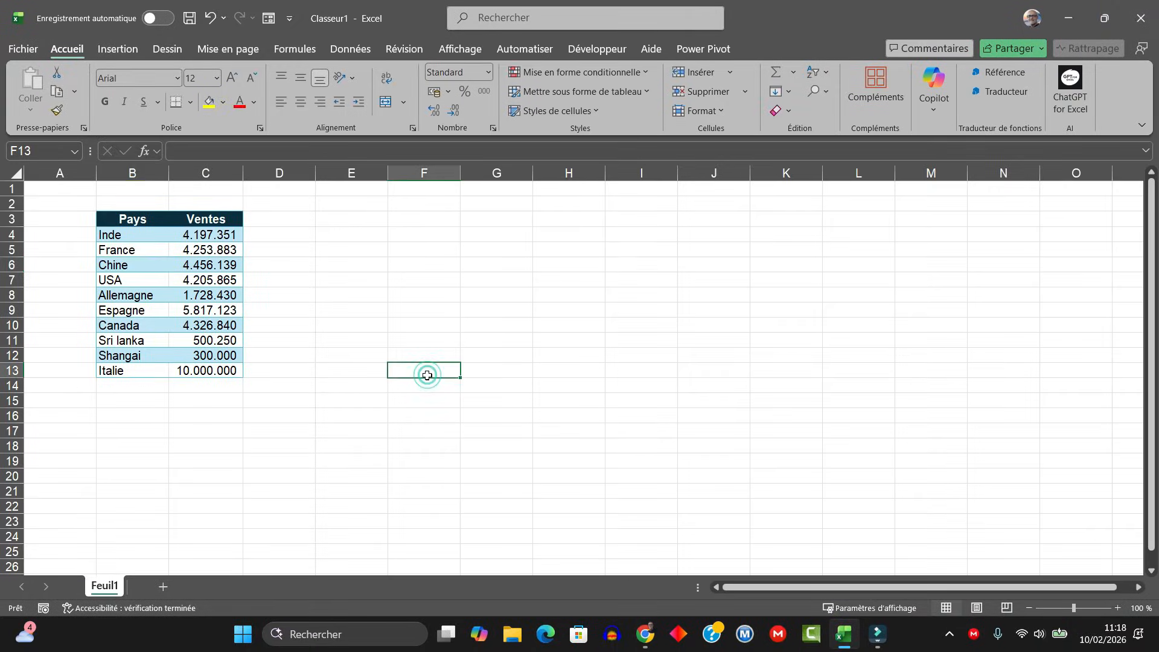
click(350, 49)
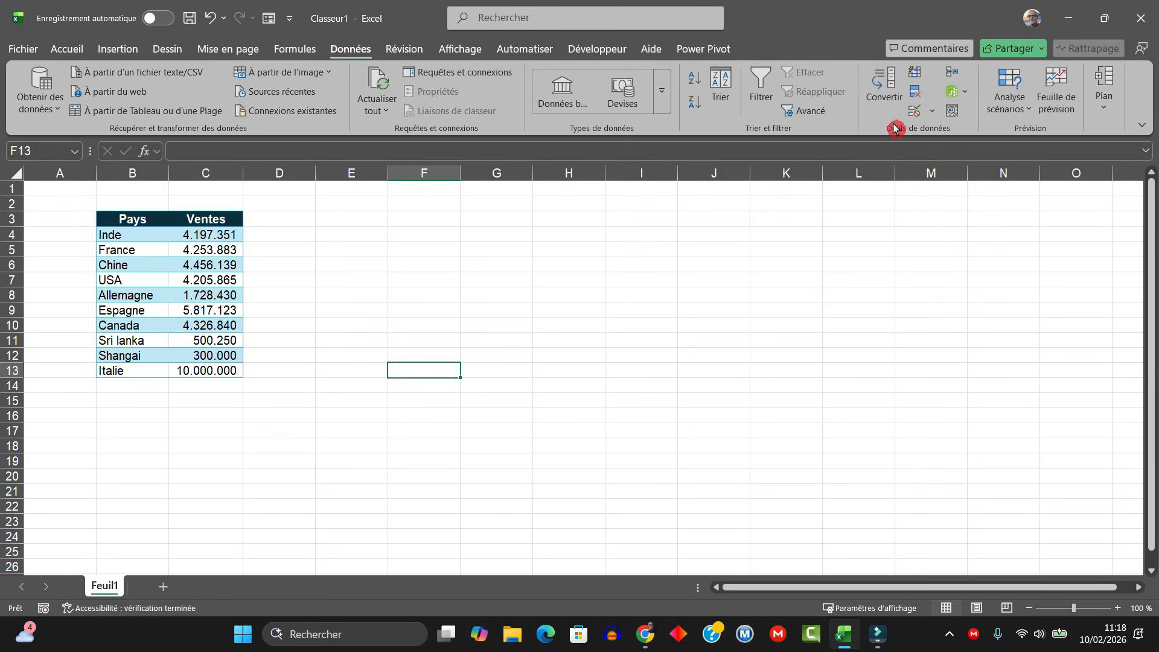
click(967, 95)
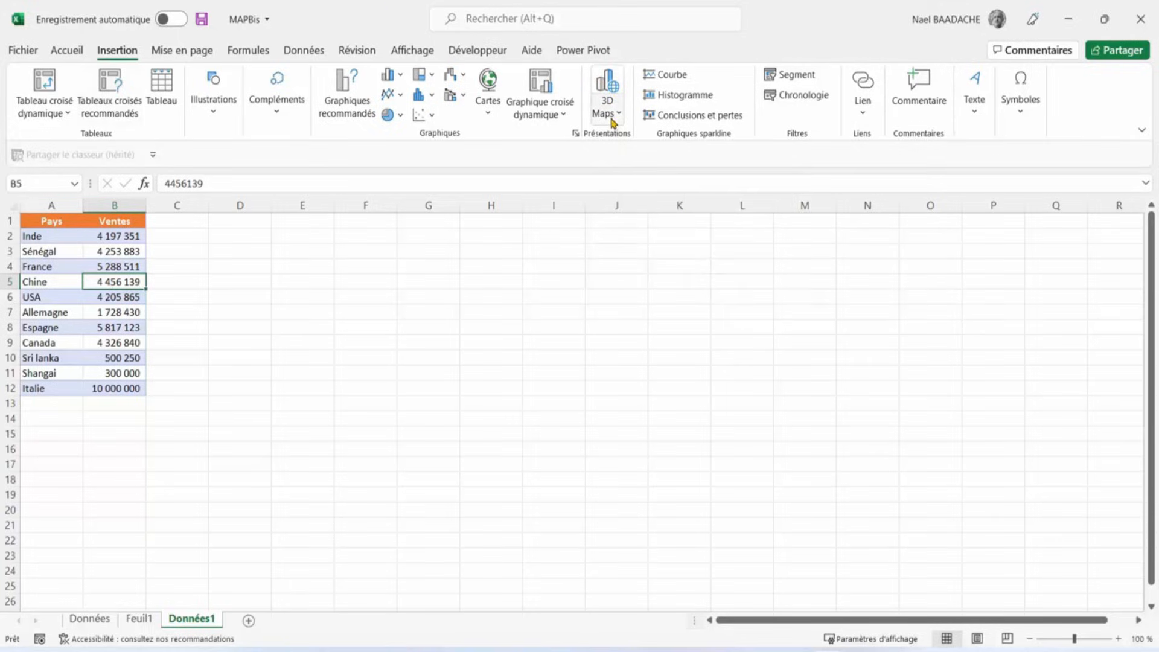
Open 3D Maps from the Pays and Ventes table on the Données1 sheet and close the floating field list
click(118, 240)
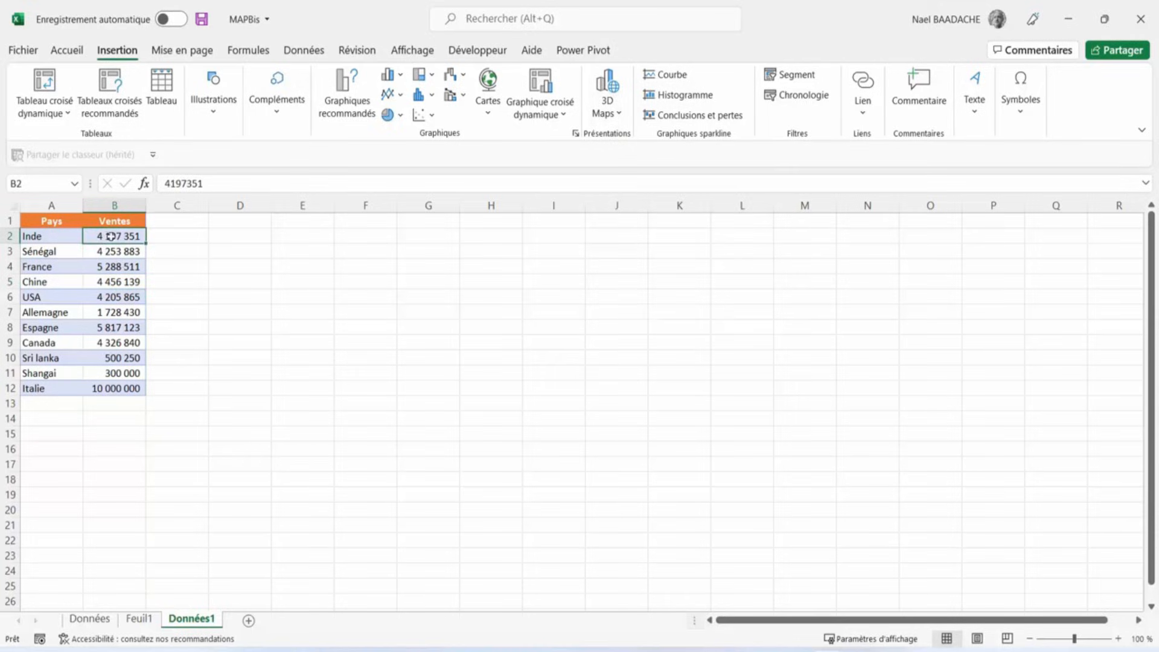
click(608, 109)
click(618, 139)
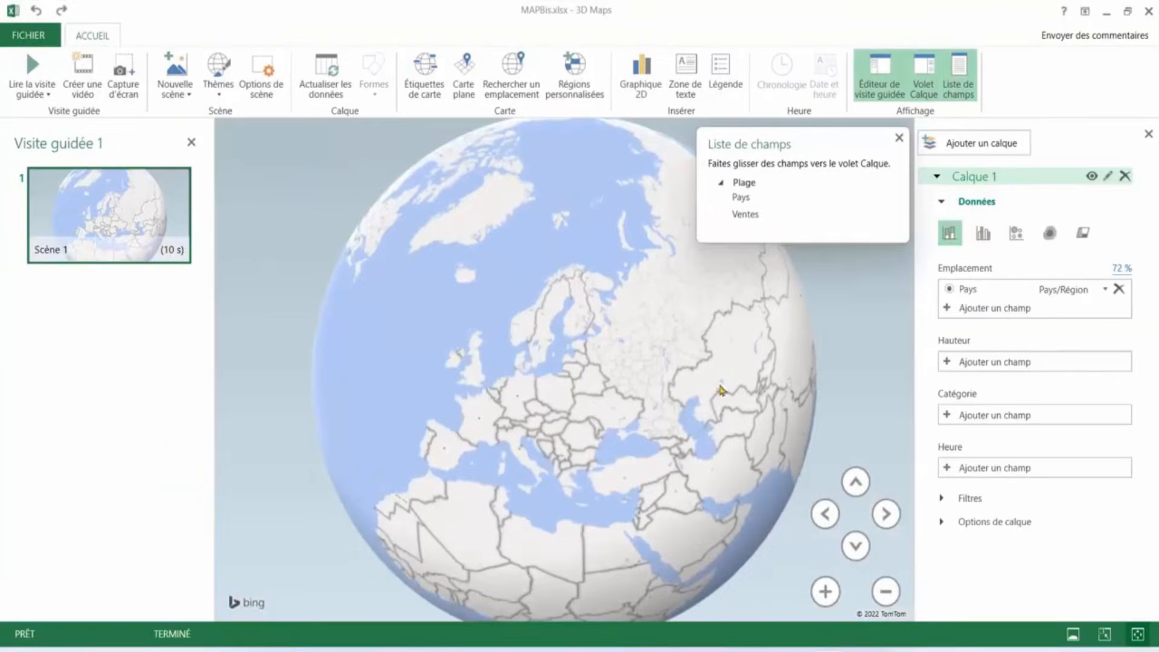
click(900, 139)
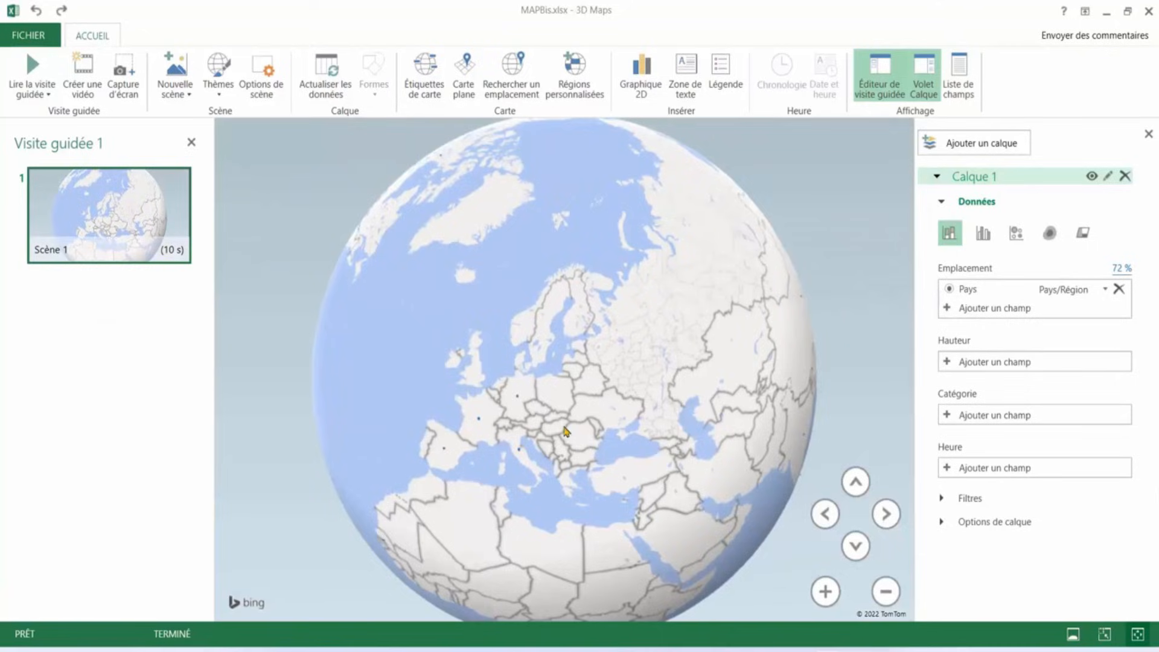
Try the clustered column, bubble and heat map visualizations on Calque 1
drag(565, 431, 632, 388)
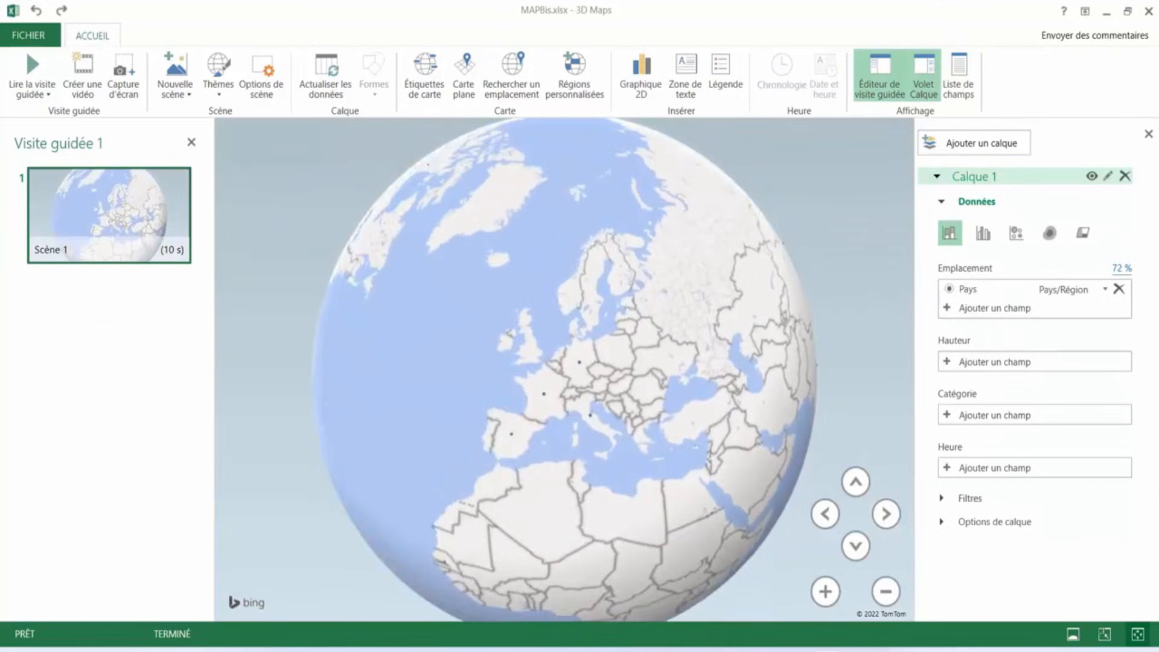
click(984, 239)
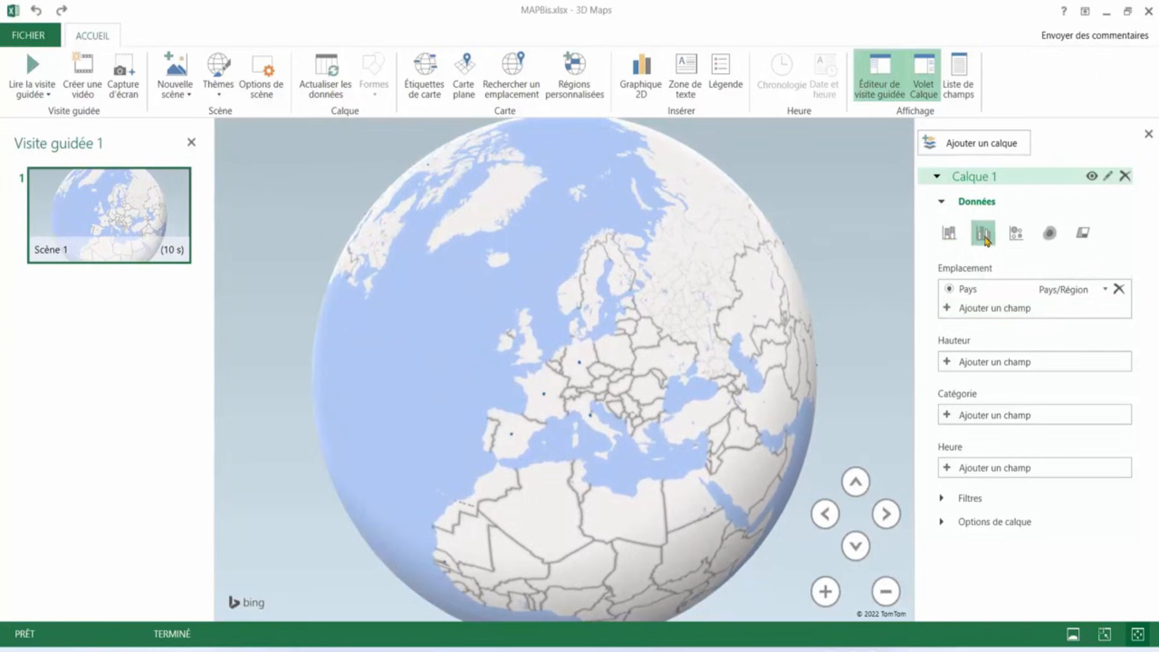
click(1016, 235)
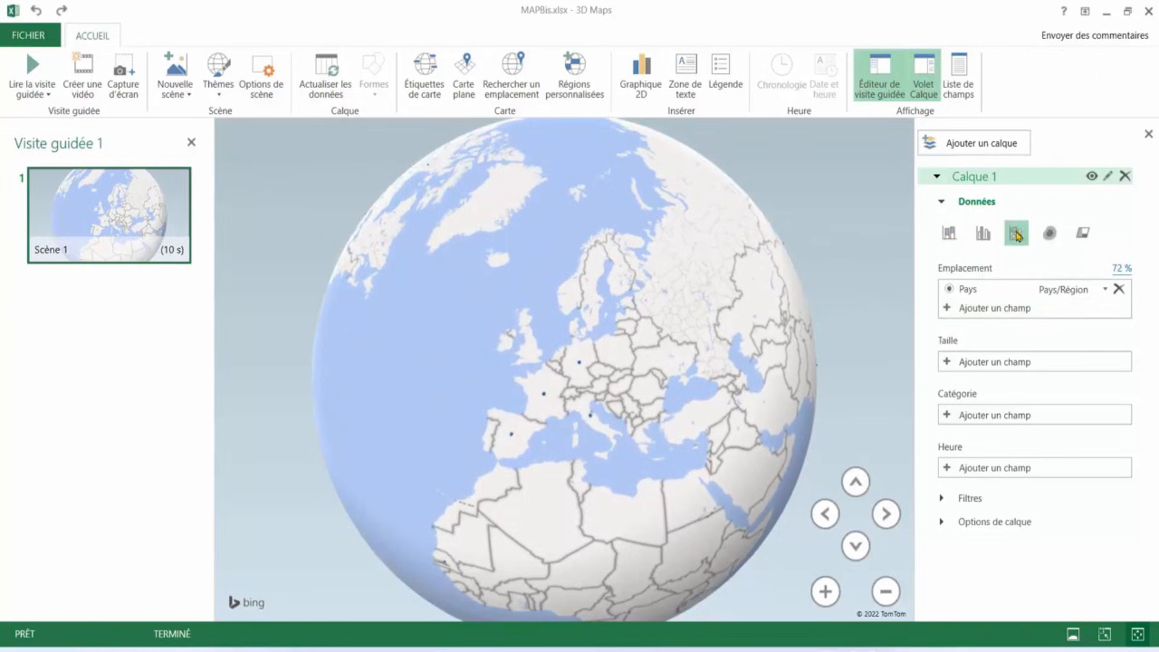
click(1050, 235)
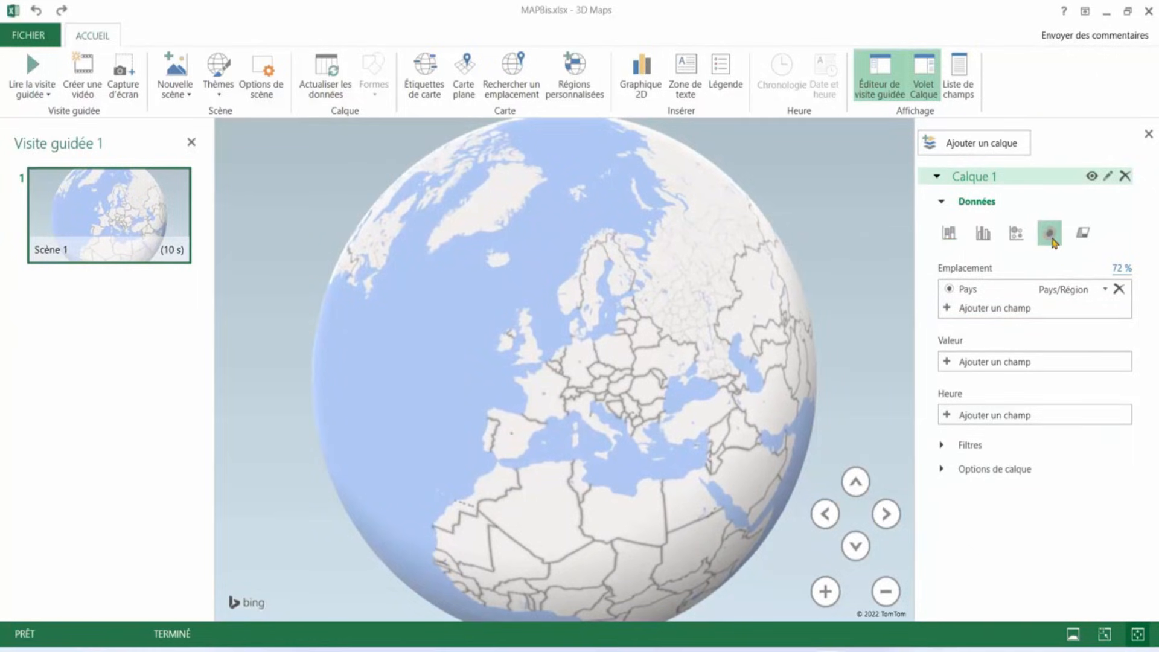
Change the visualization of Calque 1 to regions so the listed countries are shaded on the globe
click(1084, 234)
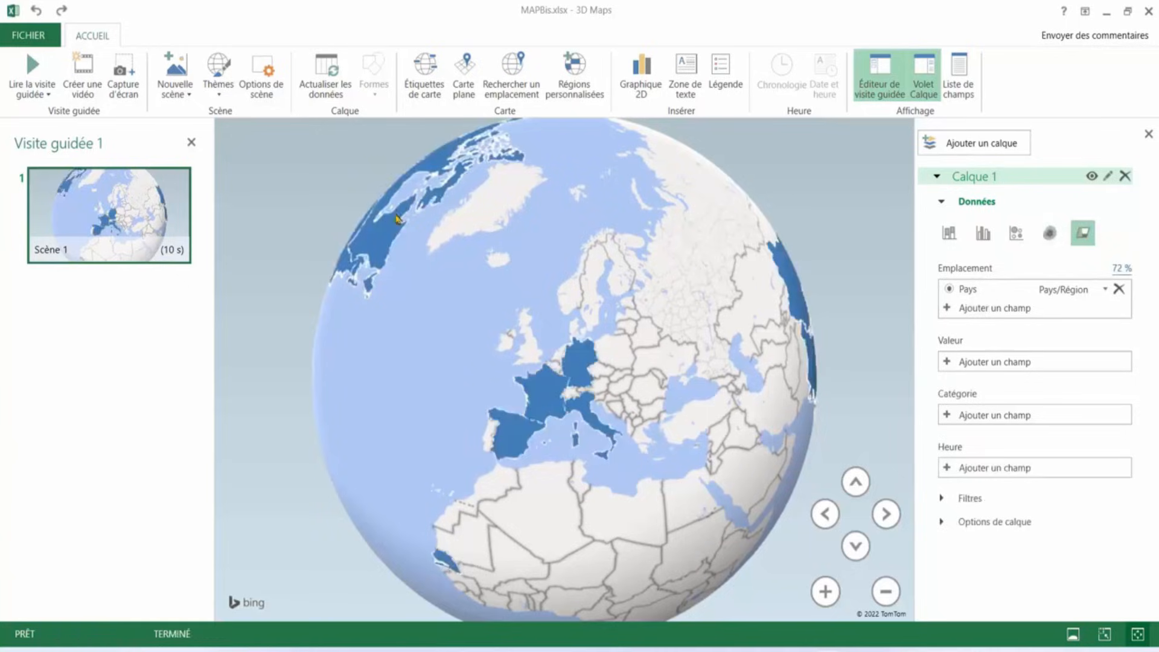
drag(389, 232, 406, 197)
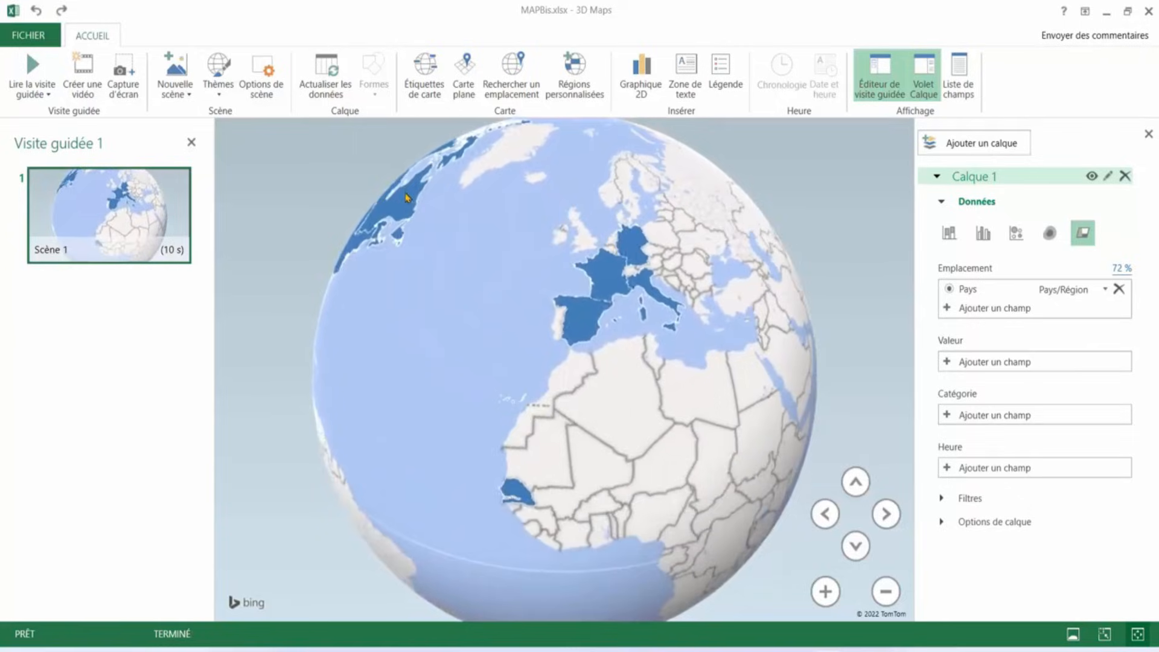
drag(706, 401, 498, 432)
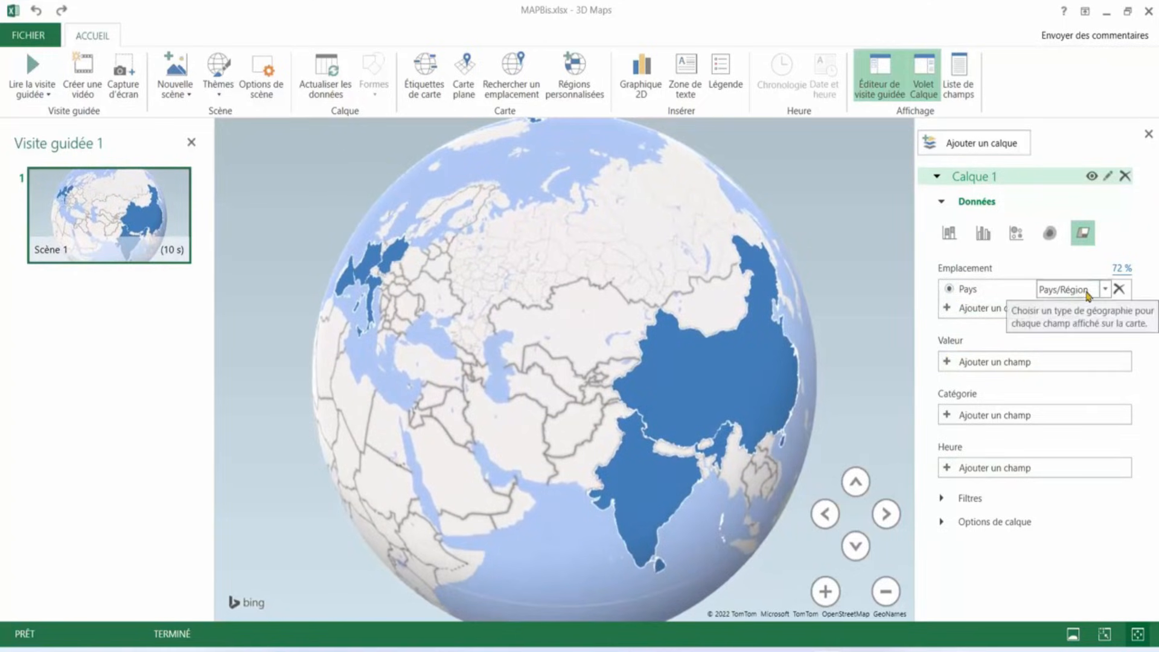
Check which geography types are available for the Pays location field, keeping Pays/Région
click(1105, 291)
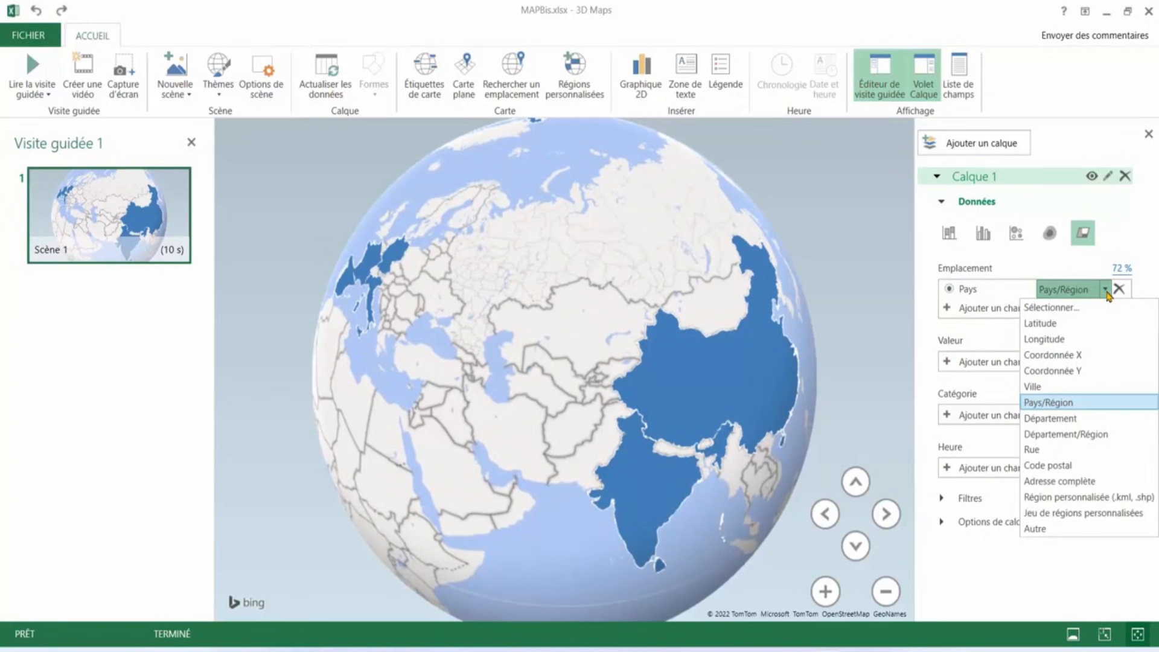
click(1107, 291)
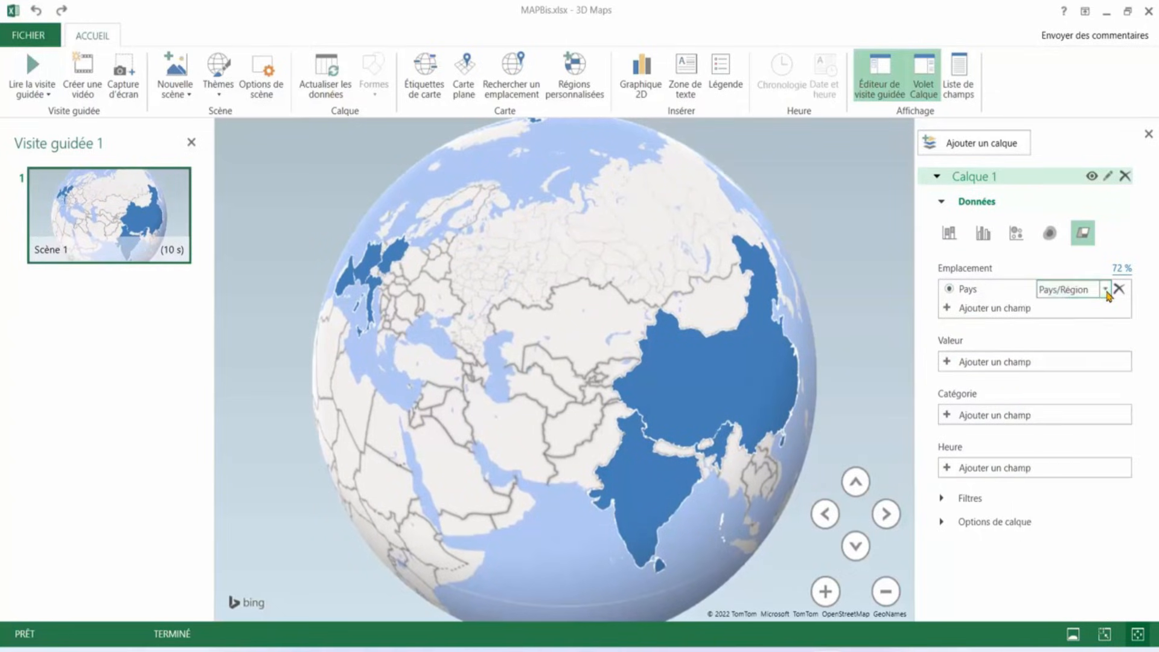
Add the Pays field as a value of Calque 1 and delete the layer's legend from the map
click(979, 363)
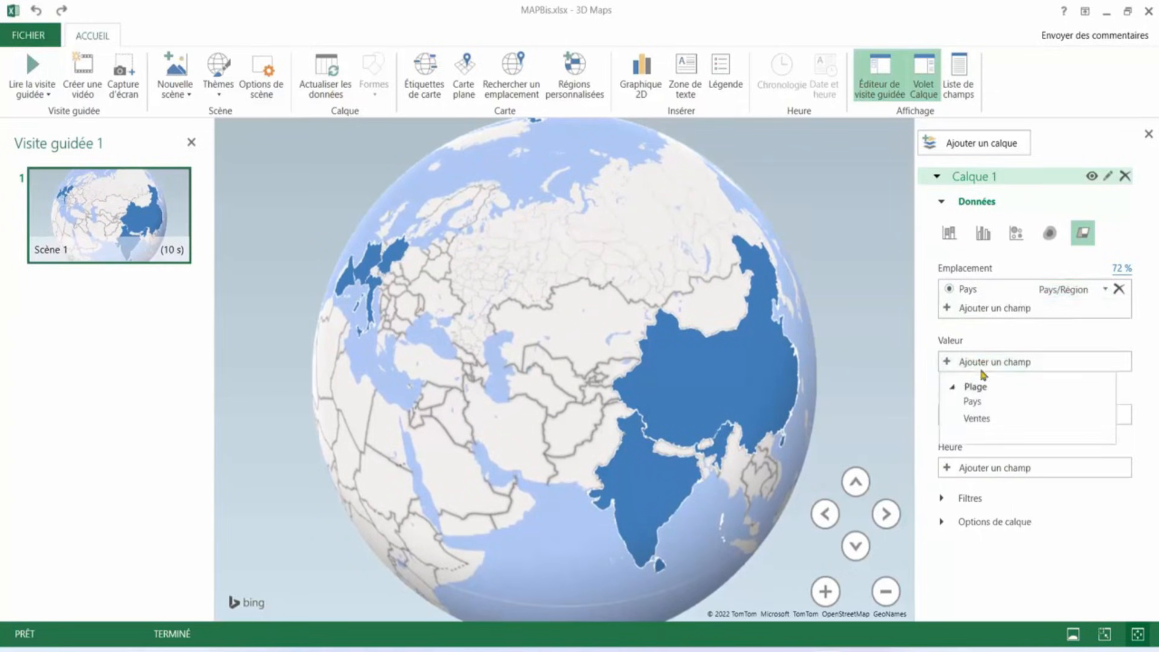
click(972, 402)
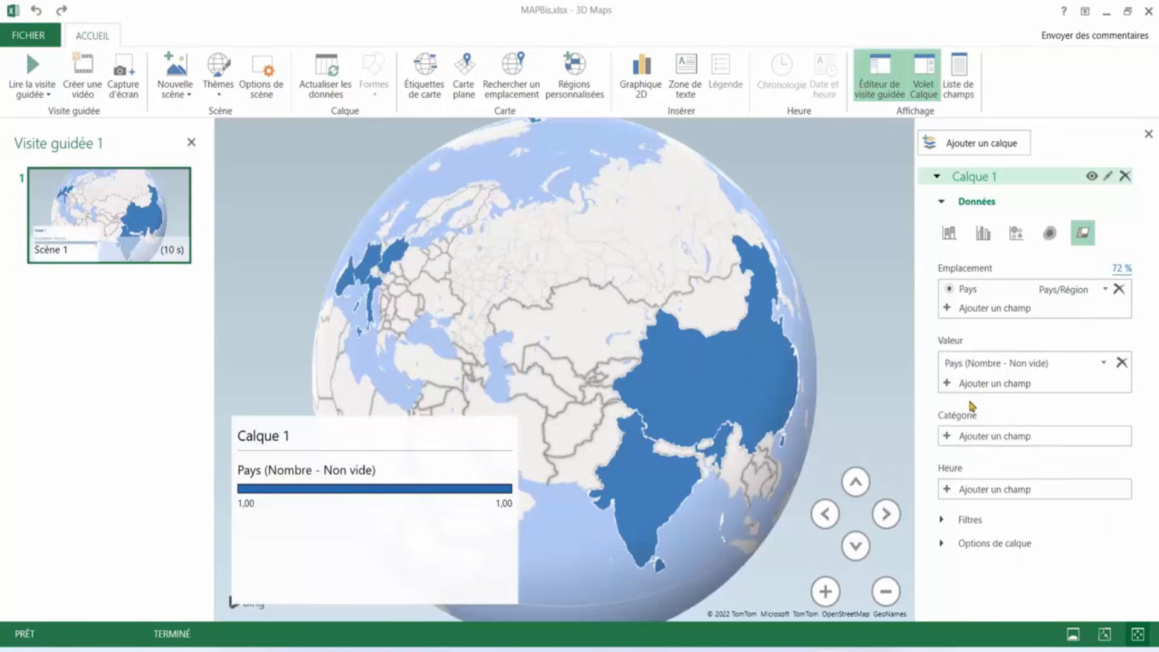
mouse_move(463, 473)
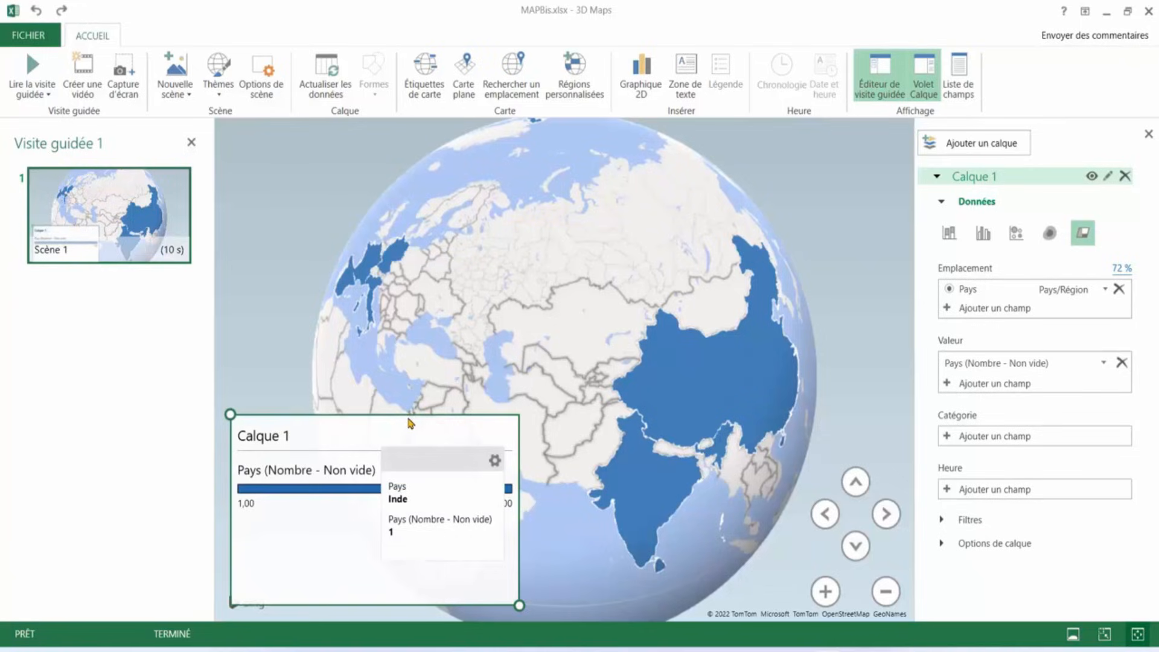
key(Delete)
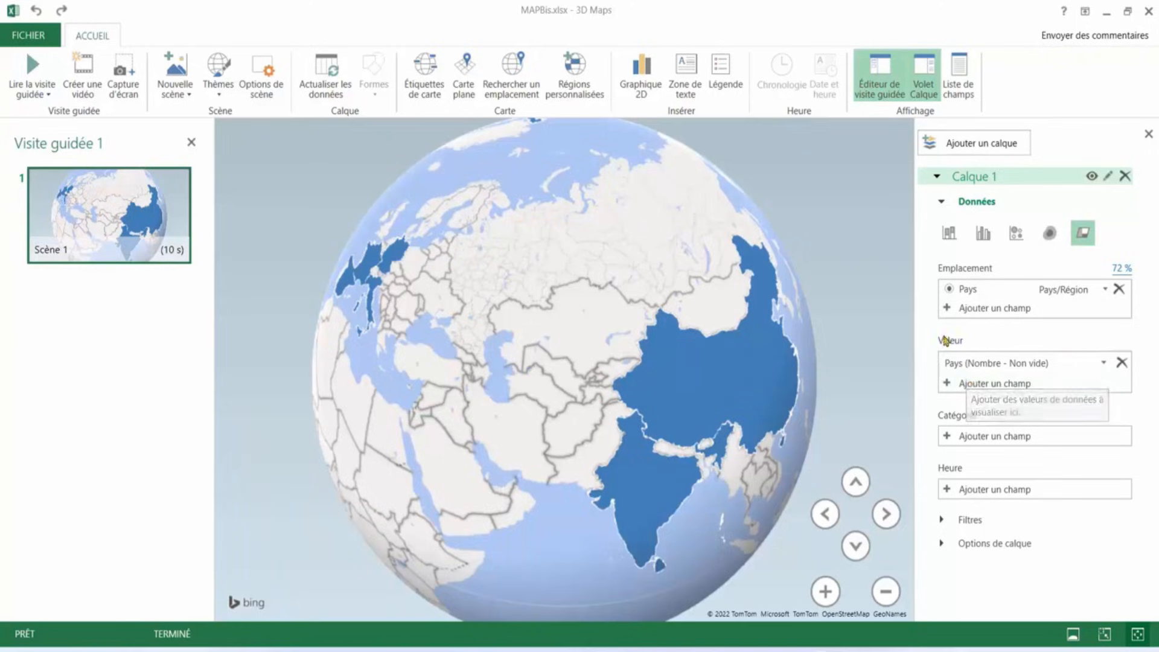
Add Ventes as a second value of Calque 1 and check the country data for Chine, Inde and France on the globe
click(988, 387)
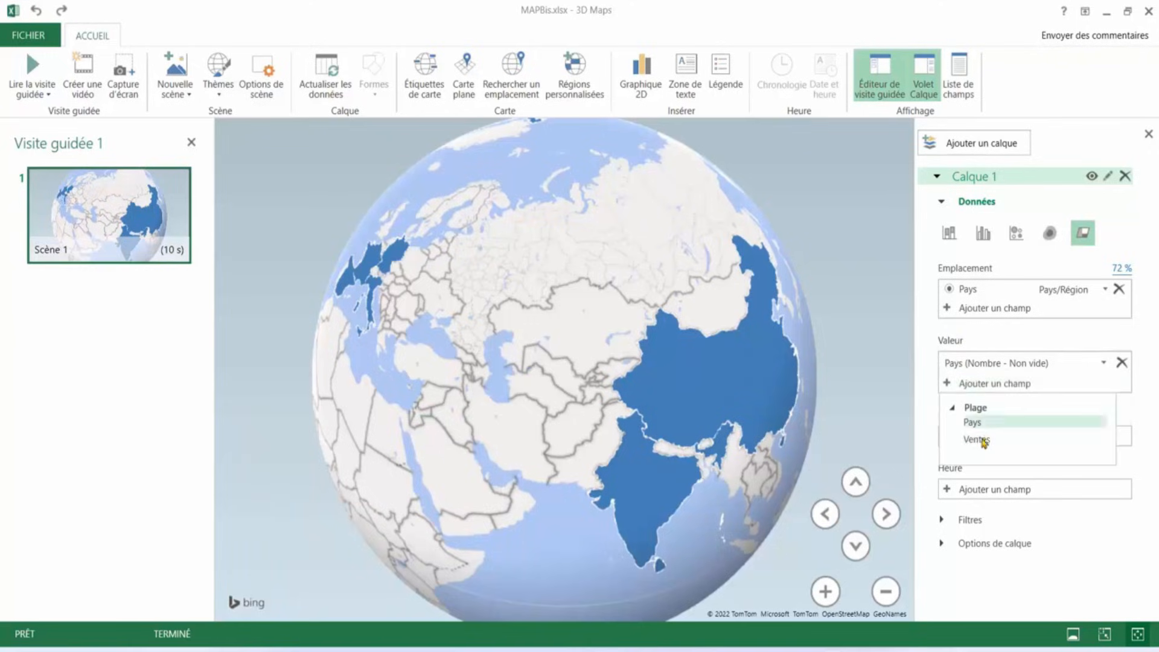
click(978, 439)
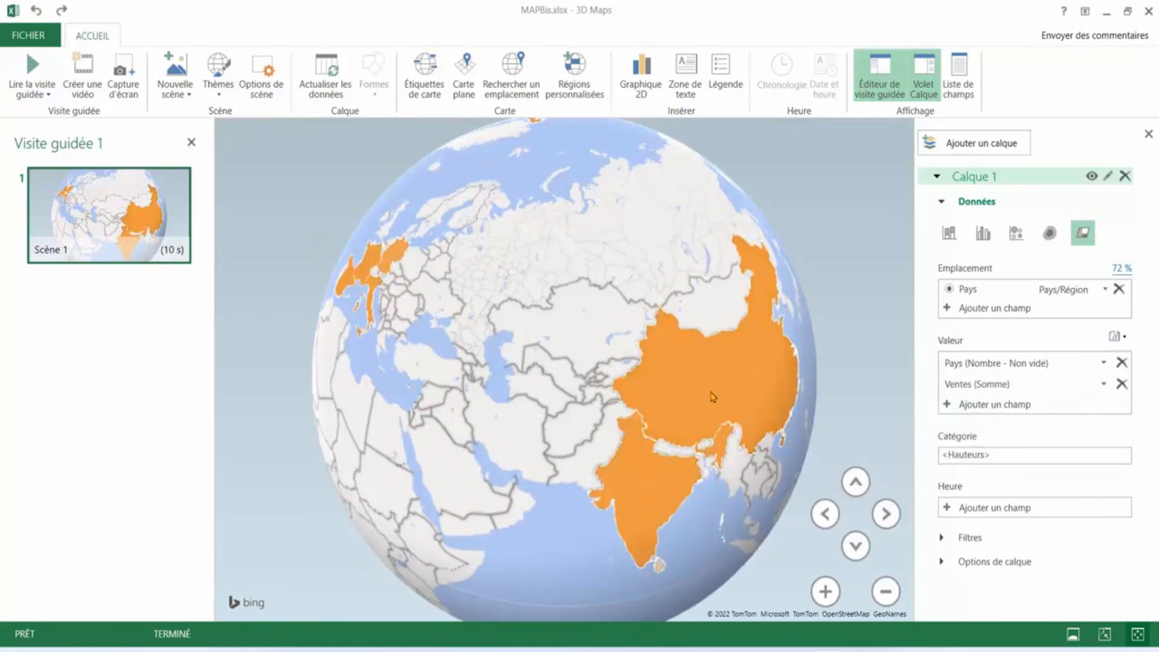
mouse_move(713, 390)
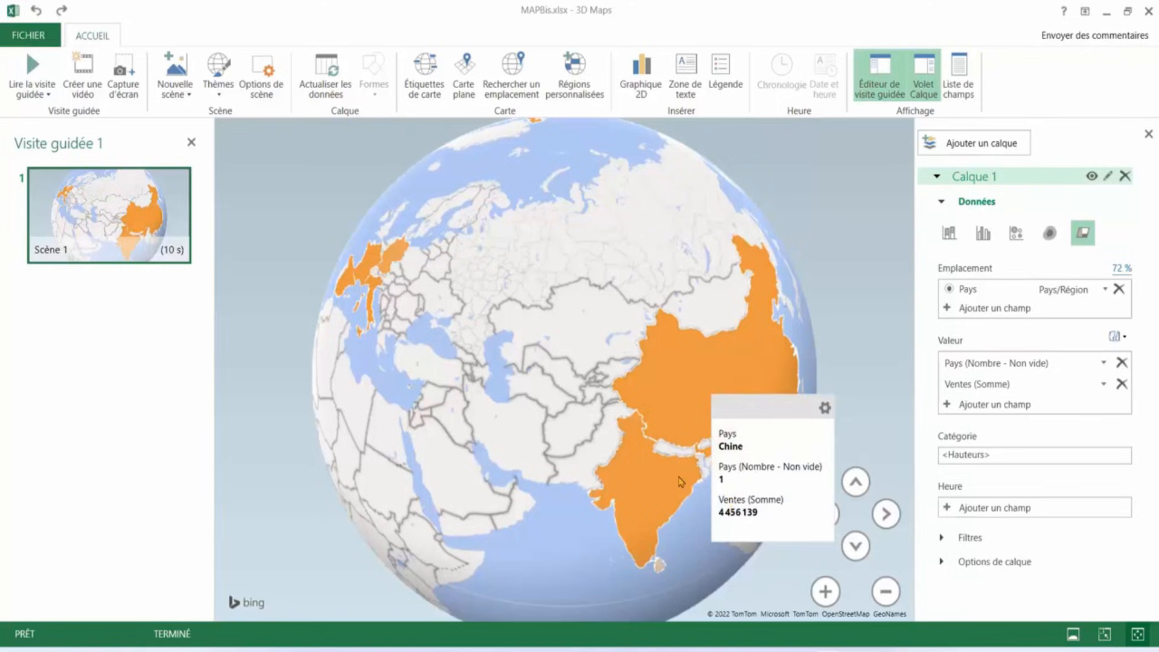
mouse_move(652, 480)
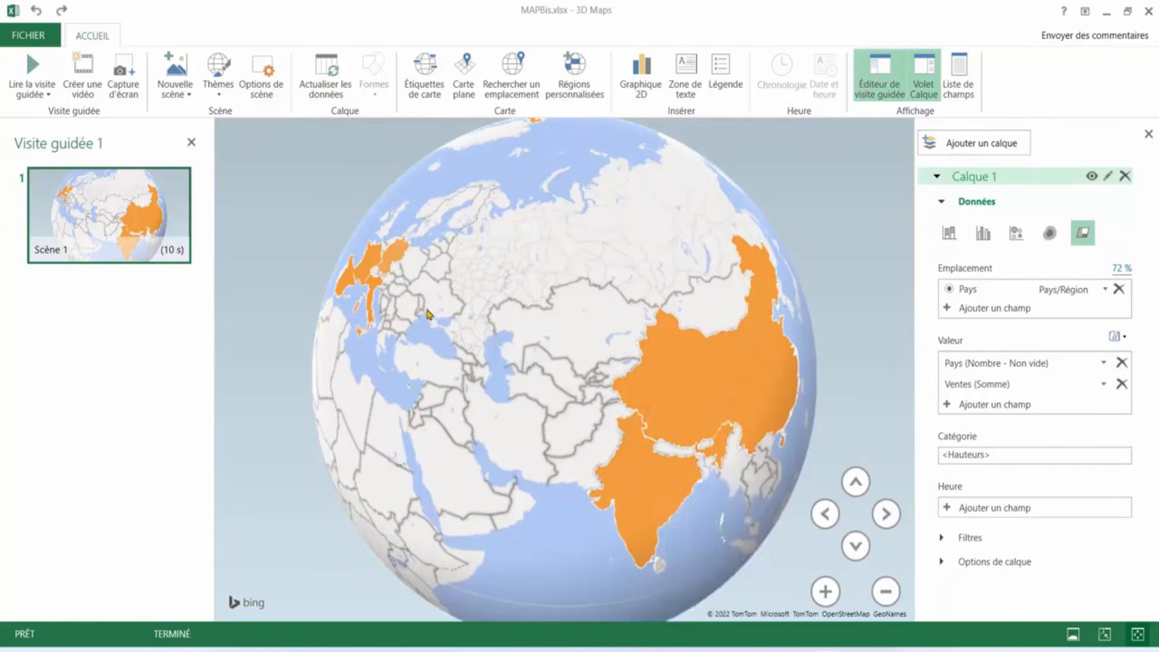
drag(518, 352, 657, 370)
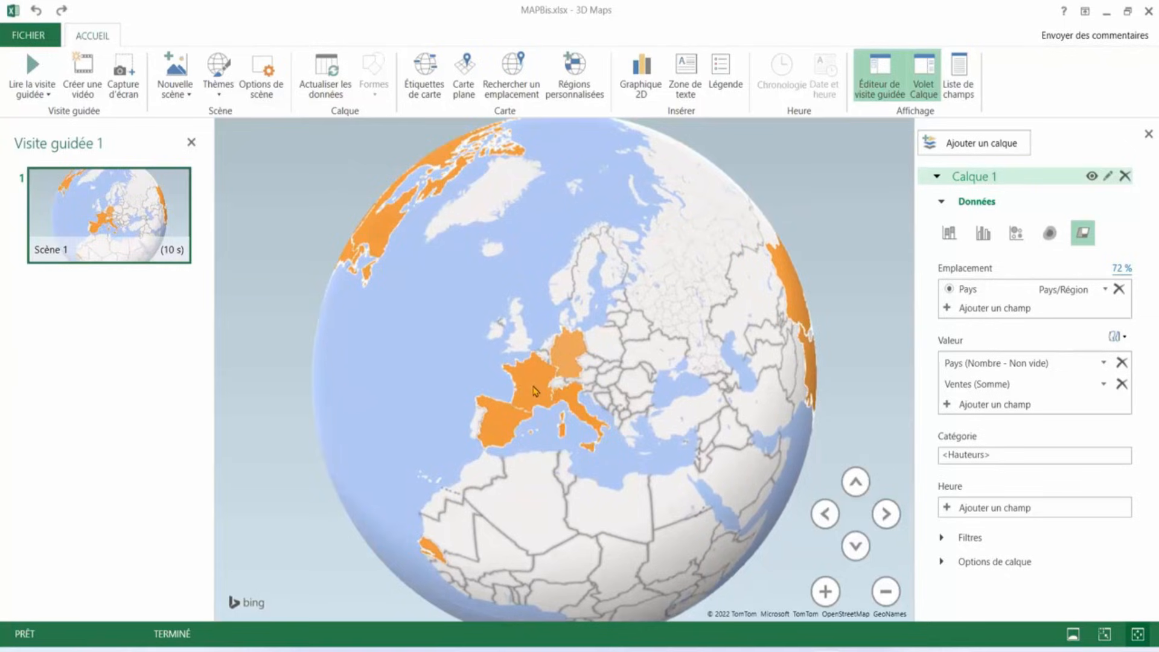
mouse_move(535, 390)
Set the effect of Scène 1 to Globe tournant in the scene options
mouse_move(109, 187)
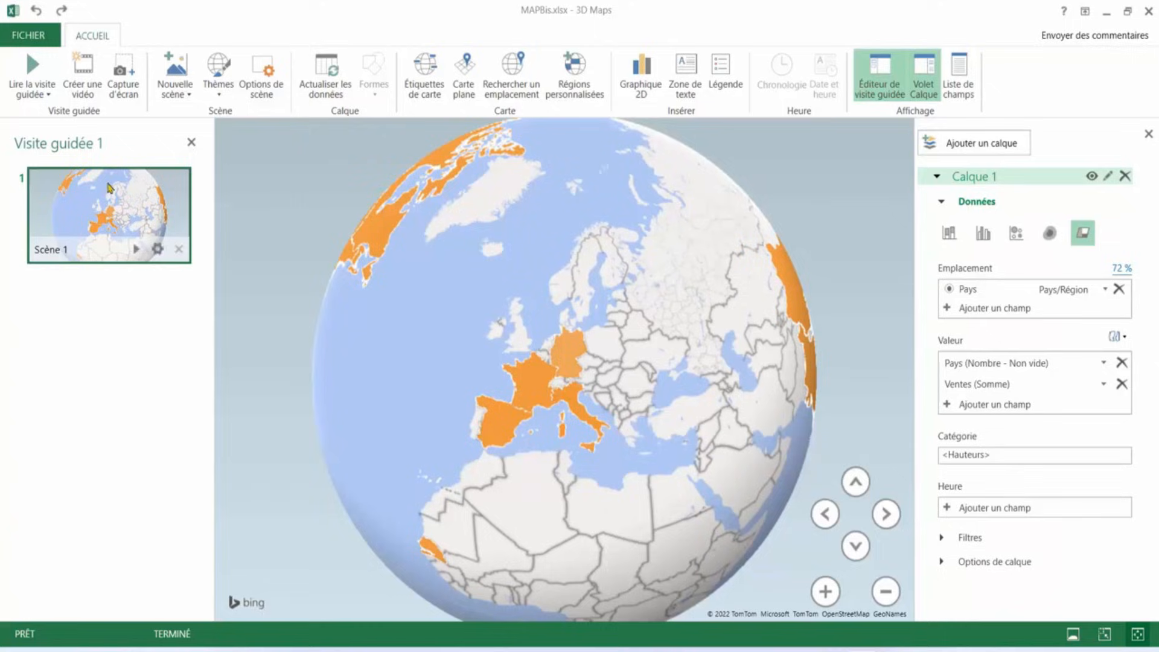
click(157, 250)
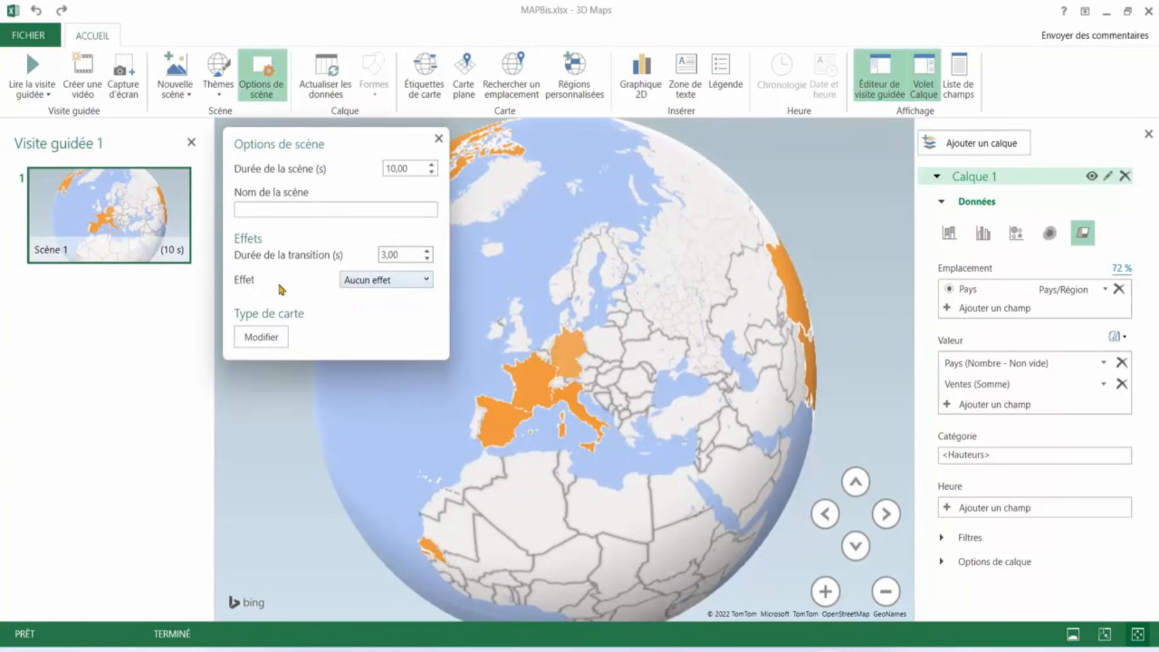
click(426, 281)
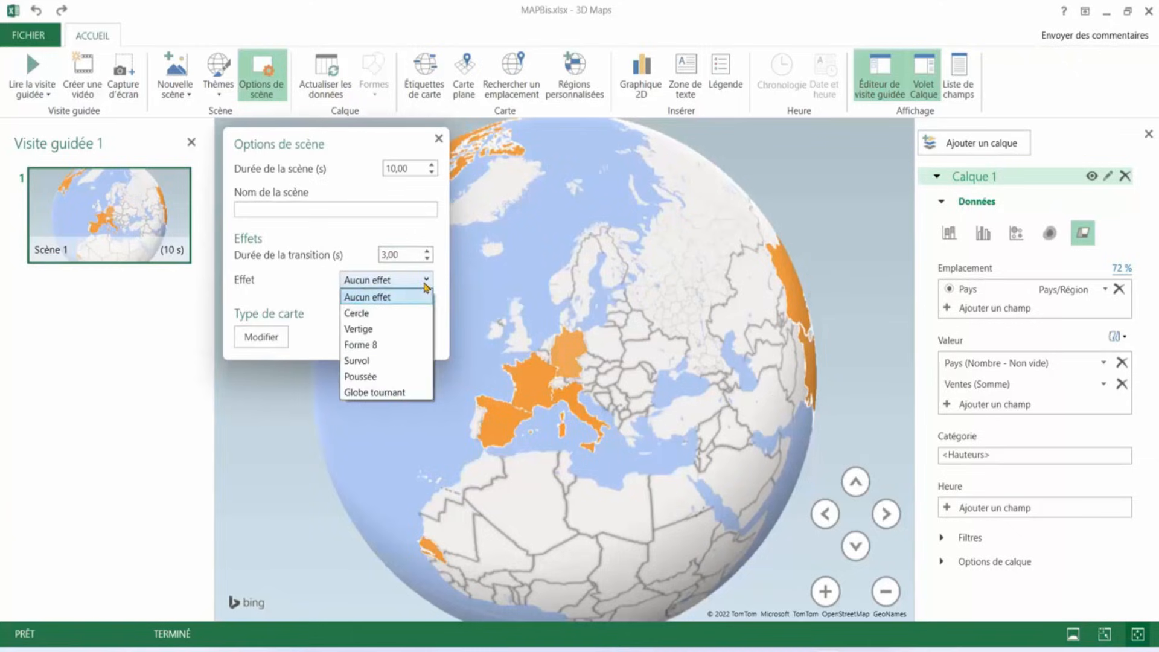
click(374, 393)
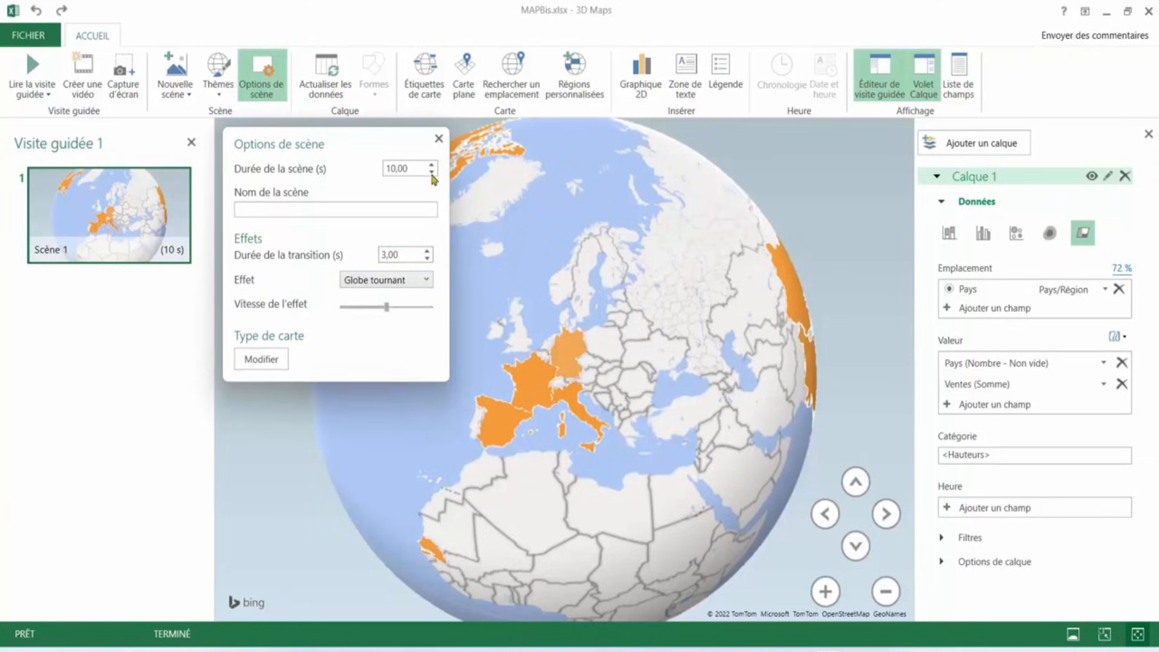
click(298, 210)
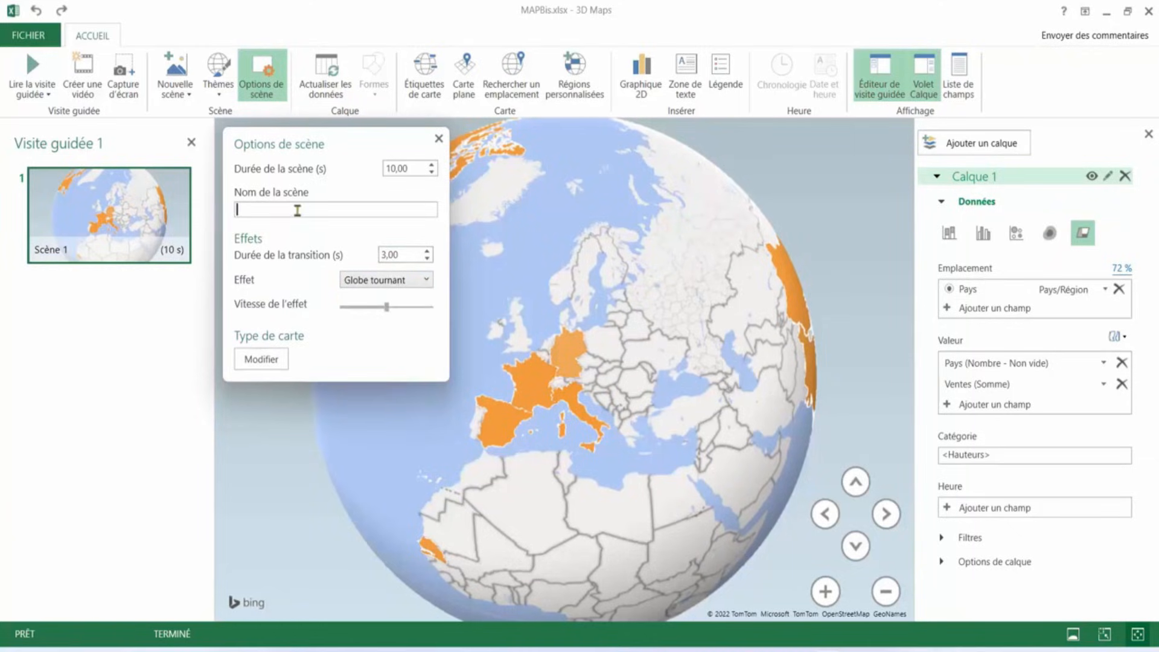
click(438, 140)
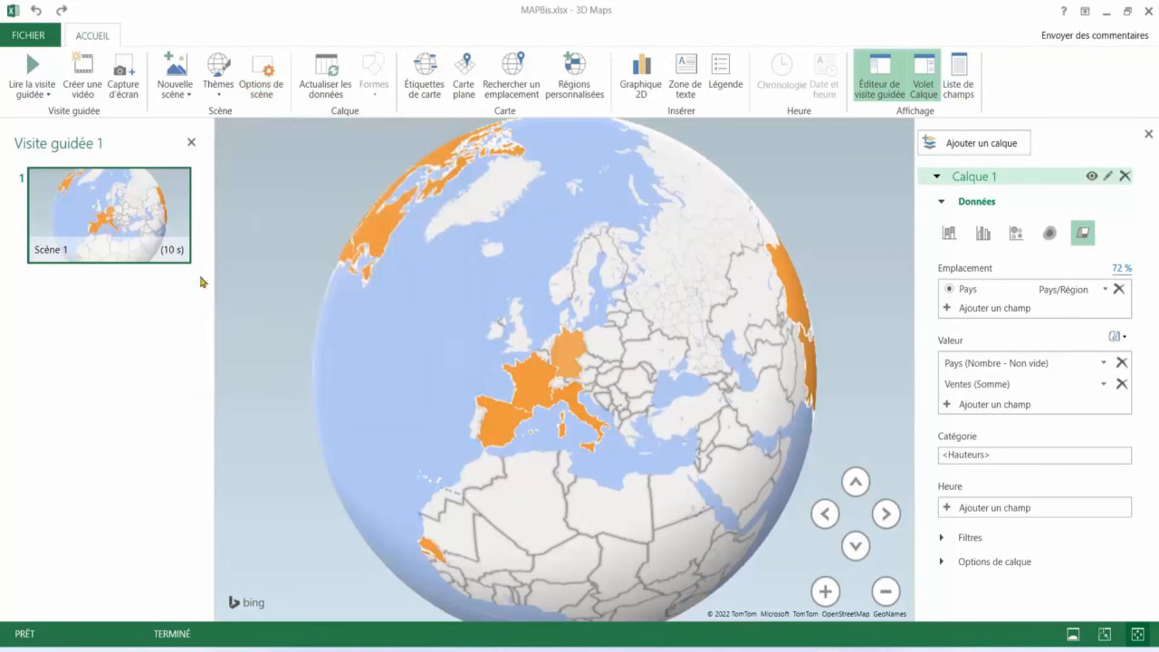
Play the guided tour from Scène 1 to preview the rotating globe, and return to editing
mouse_move(142, 254)
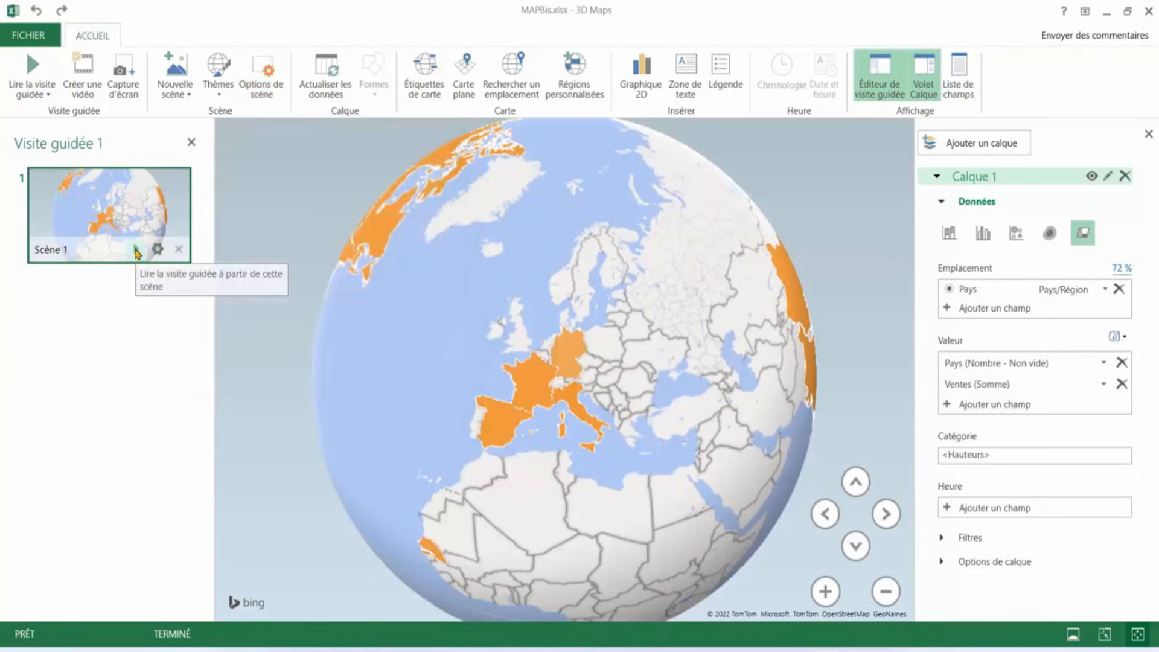
click(137, 252)
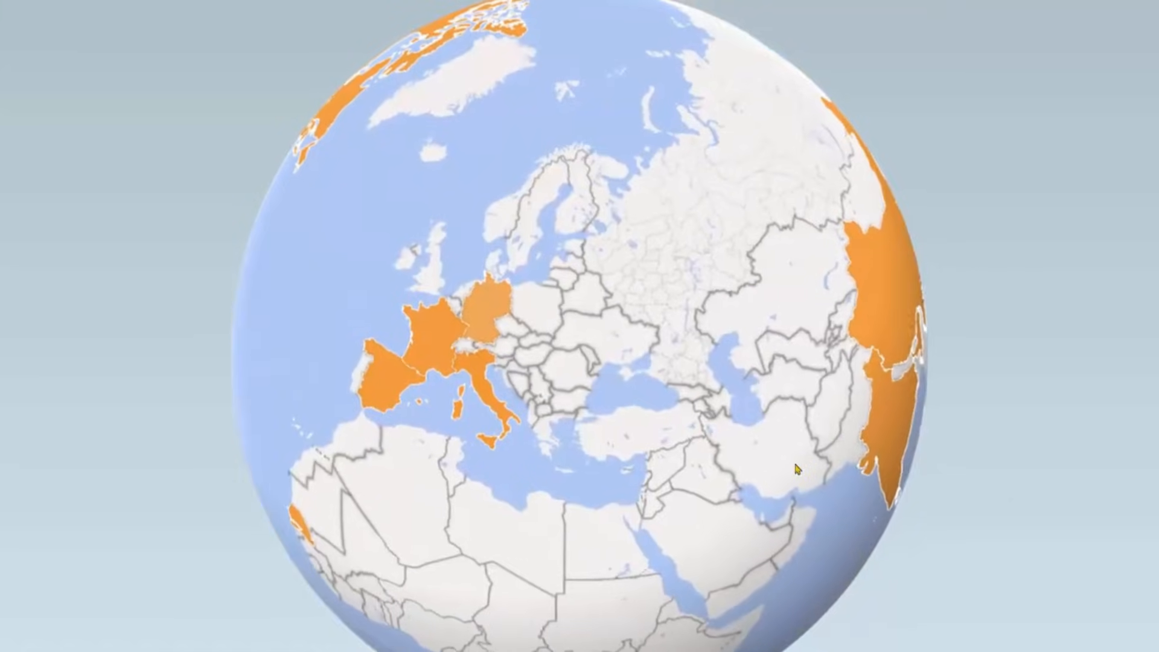
key(Escape)
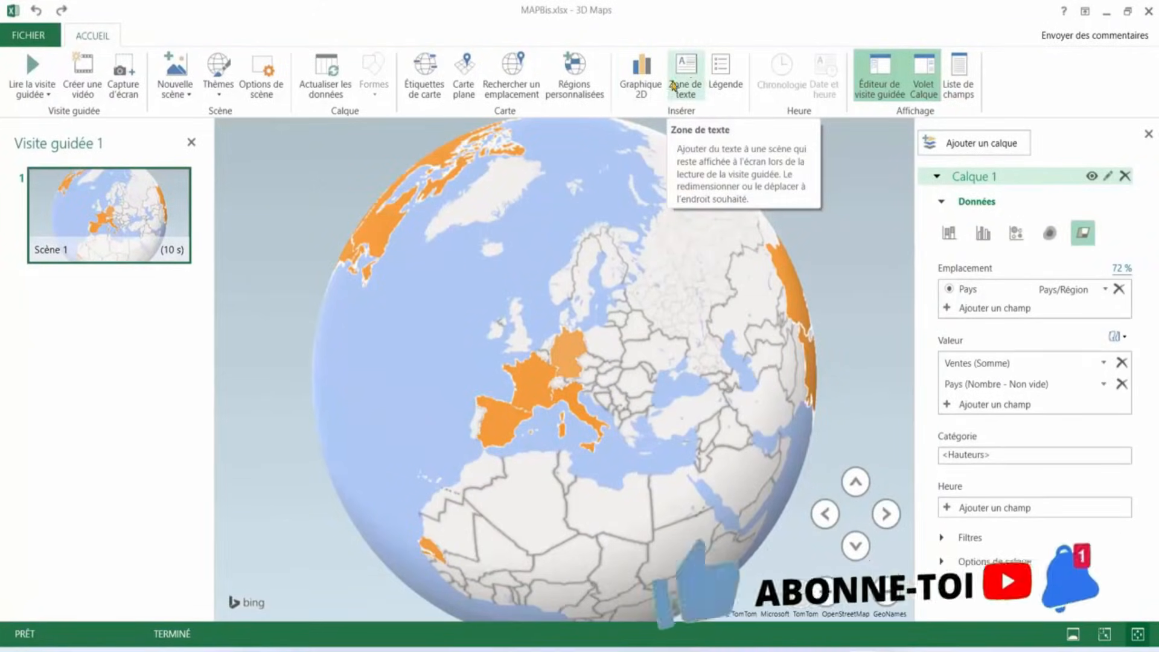
Insert a 2D chart for Calque 1, place it at the map's lower-left corner and browse its countries
click(642, 75)
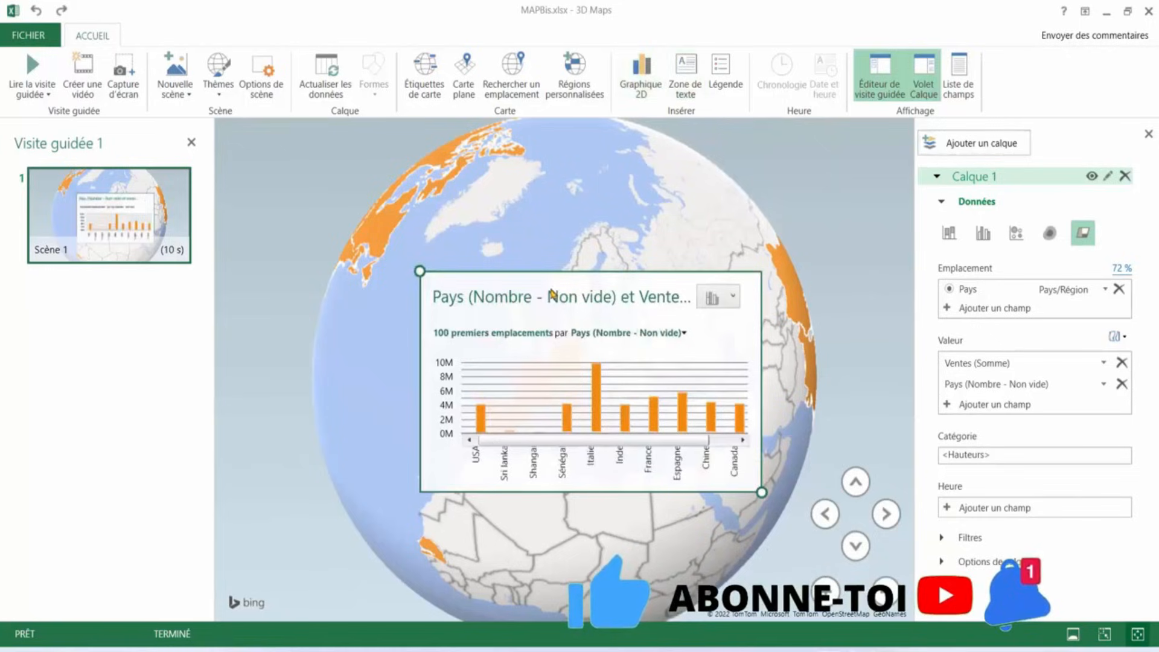
drag(479, 292, 282, 413)
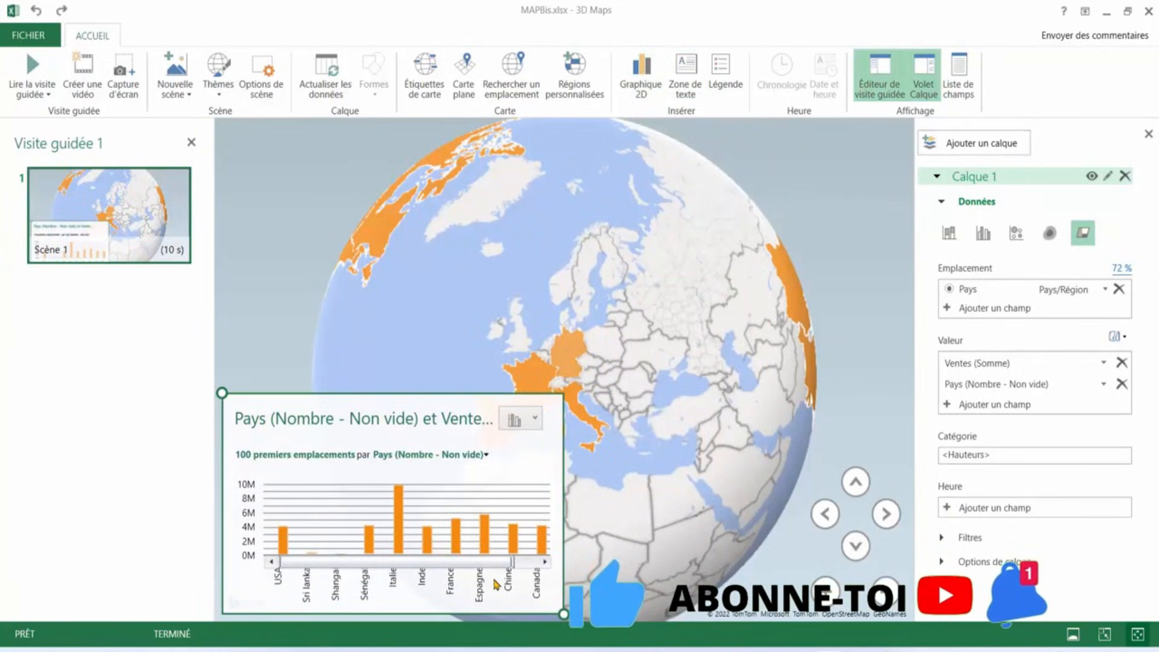
click(545, 562)
click(545, 562)
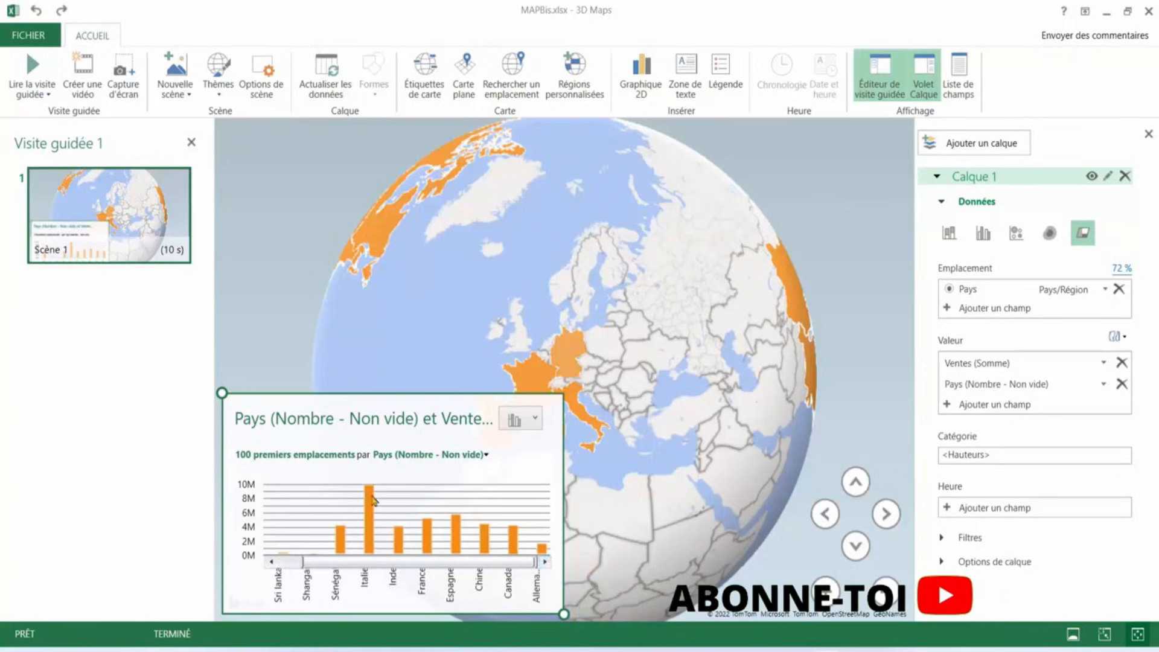
Change the 2D chart's type from clustered columns to clustered horizontal bars
click(535, 418)
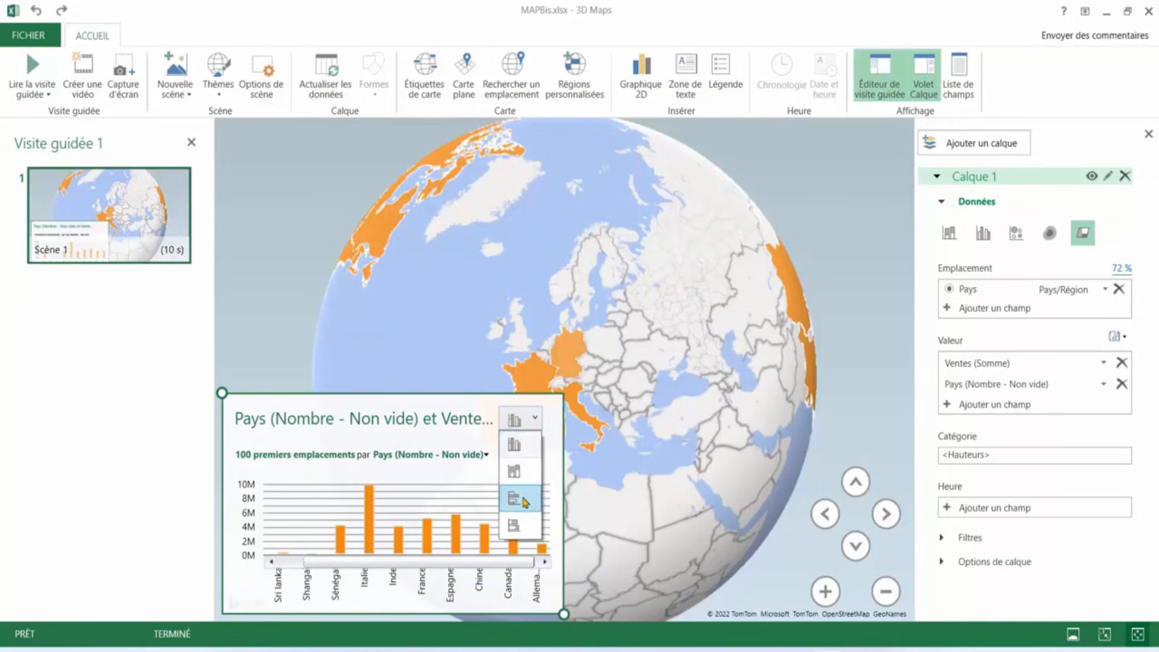
click(525, 502)
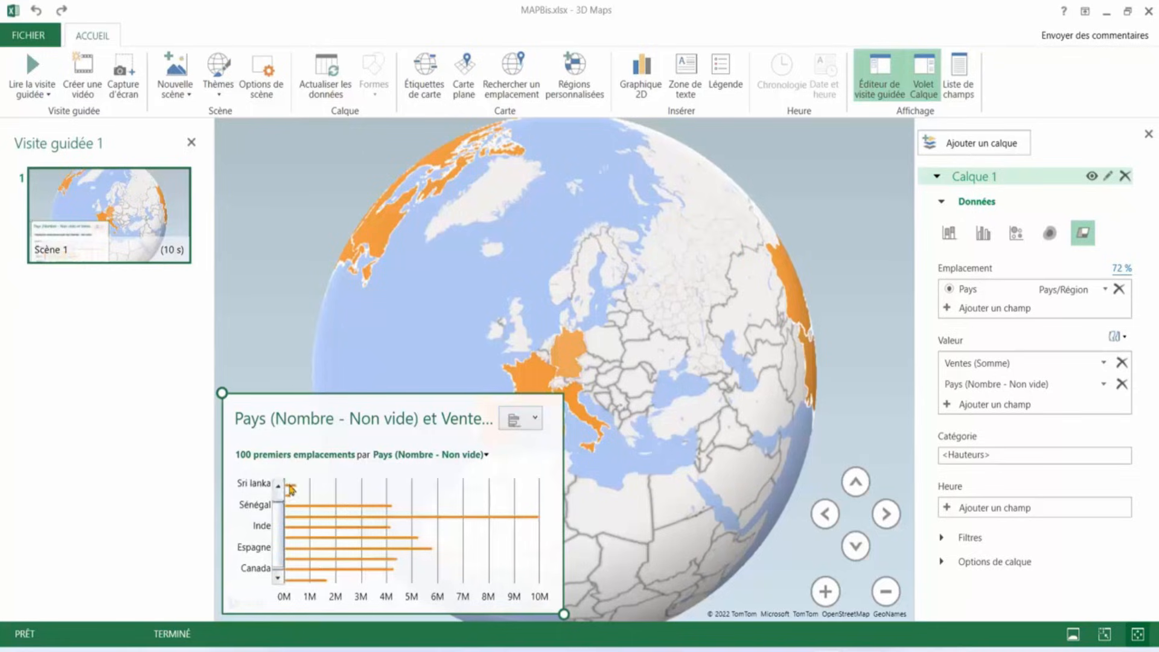